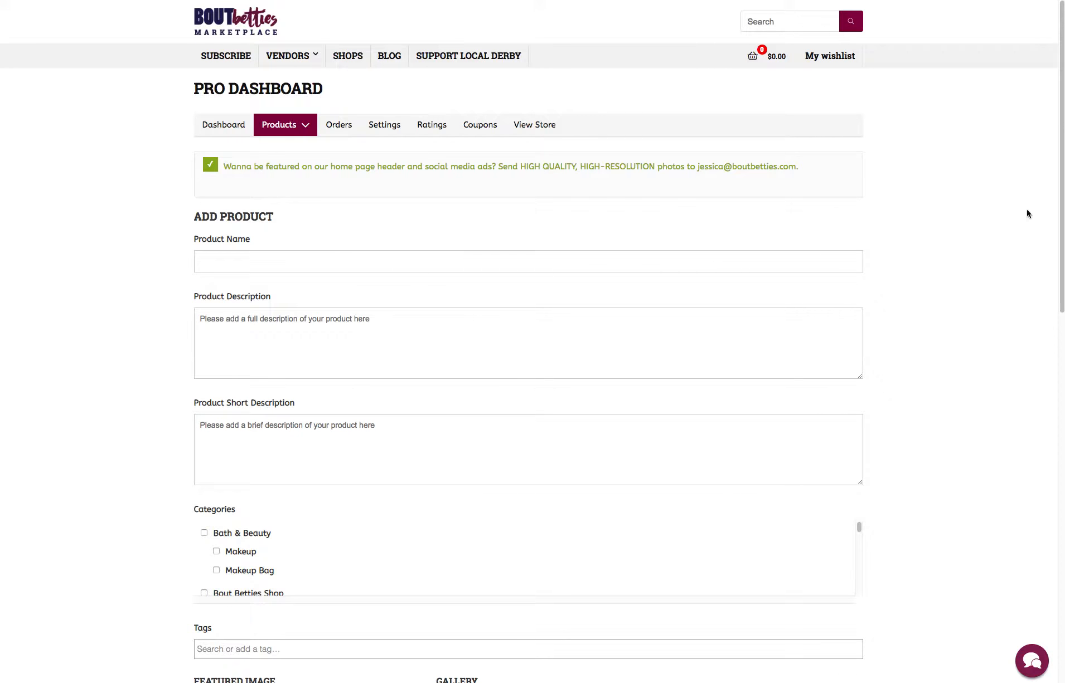
Step: Enter "Test" as the new product's name
left_click_drag(1061, 45, 1061, 122)
left_click(777, 90)
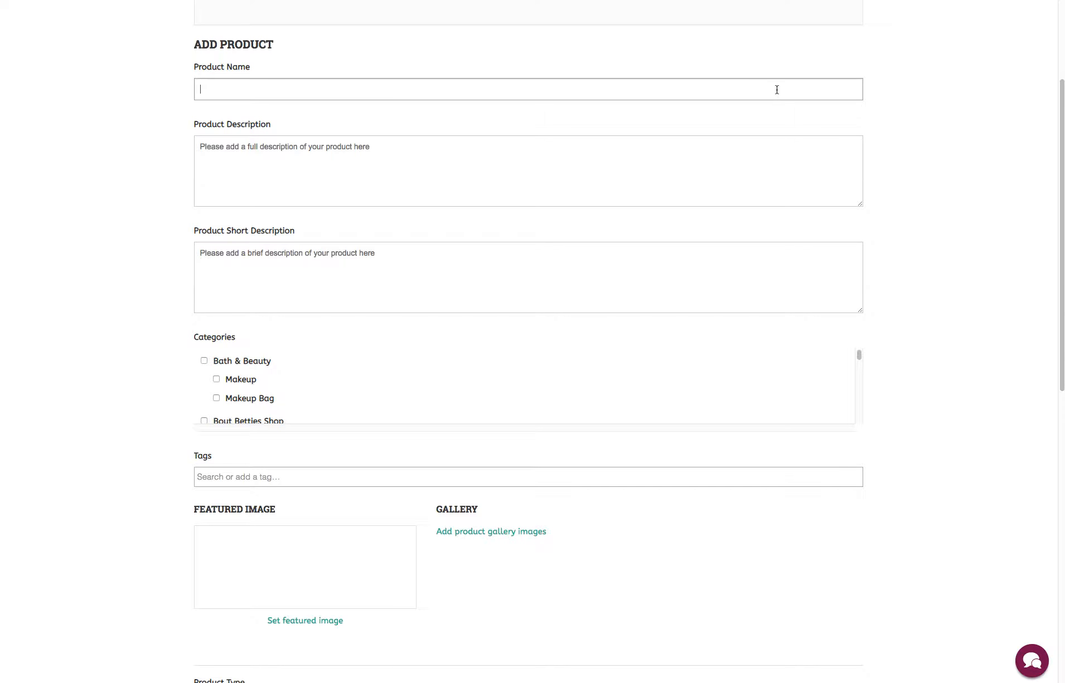
type("Test")
Step: Enter "This is my test product." as the product's short description, leaving the full description's placeholder text in place
left_click(424, 150)
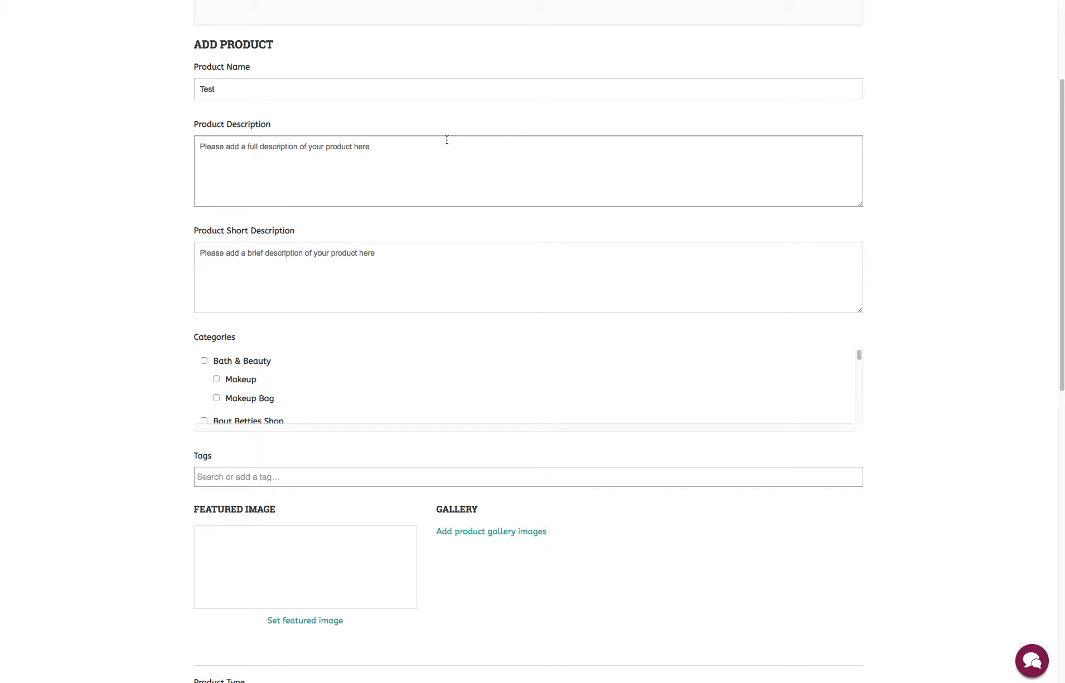
left_click(269, 258)
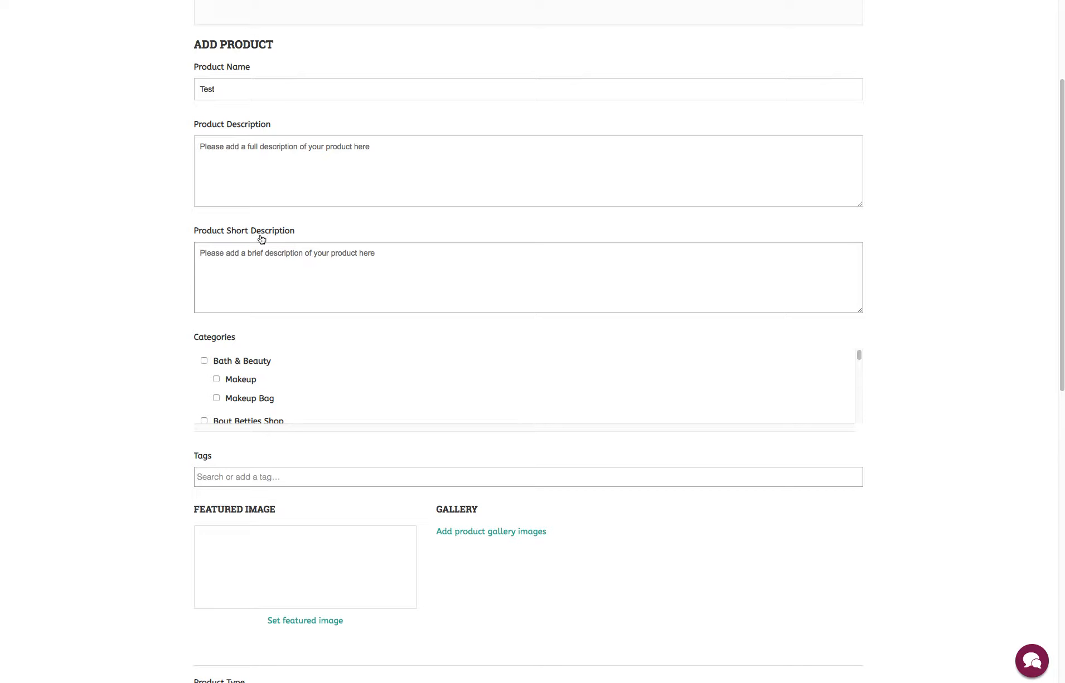
left_click(258, 151)
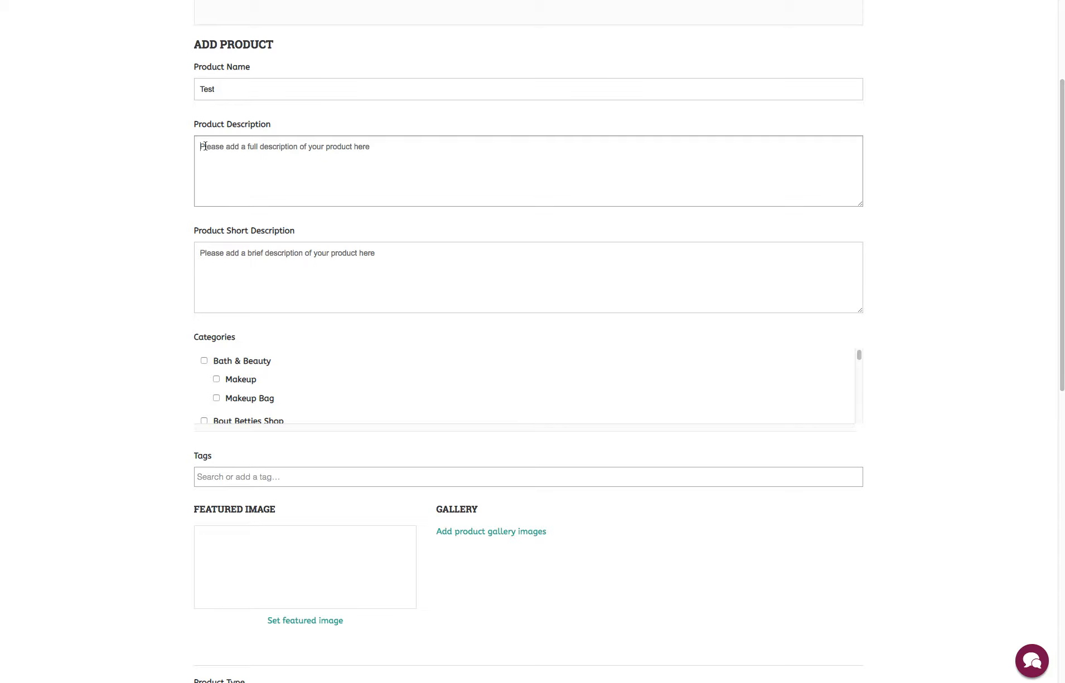
left_click_drag(205, 147, 233, 164)
left_click(265, 253)
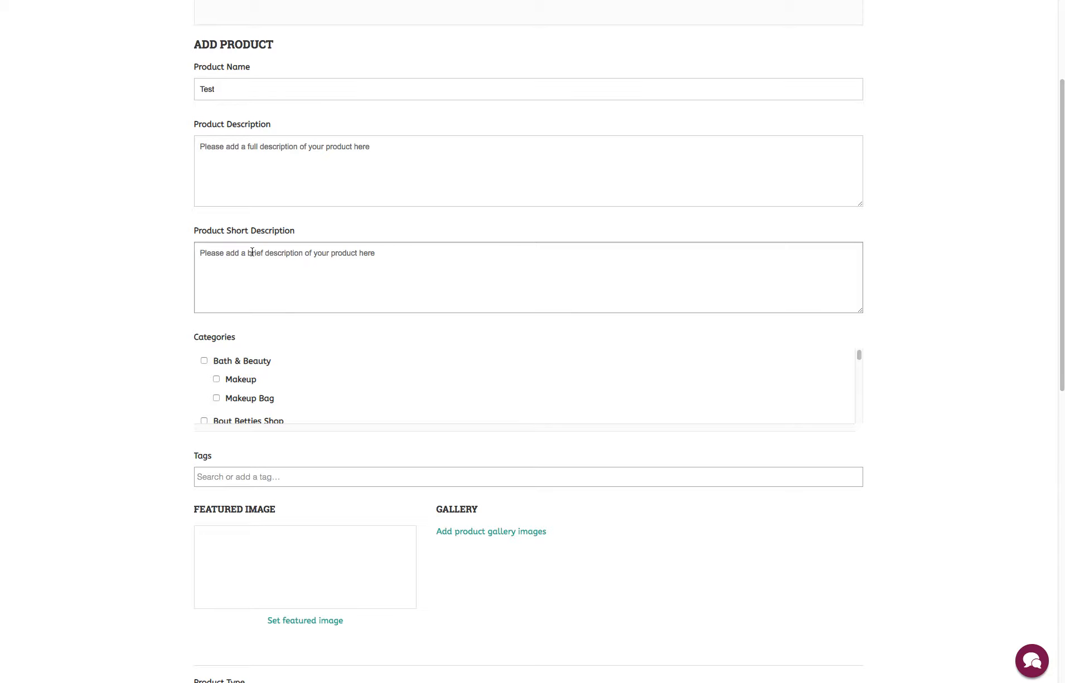
type("This is m")
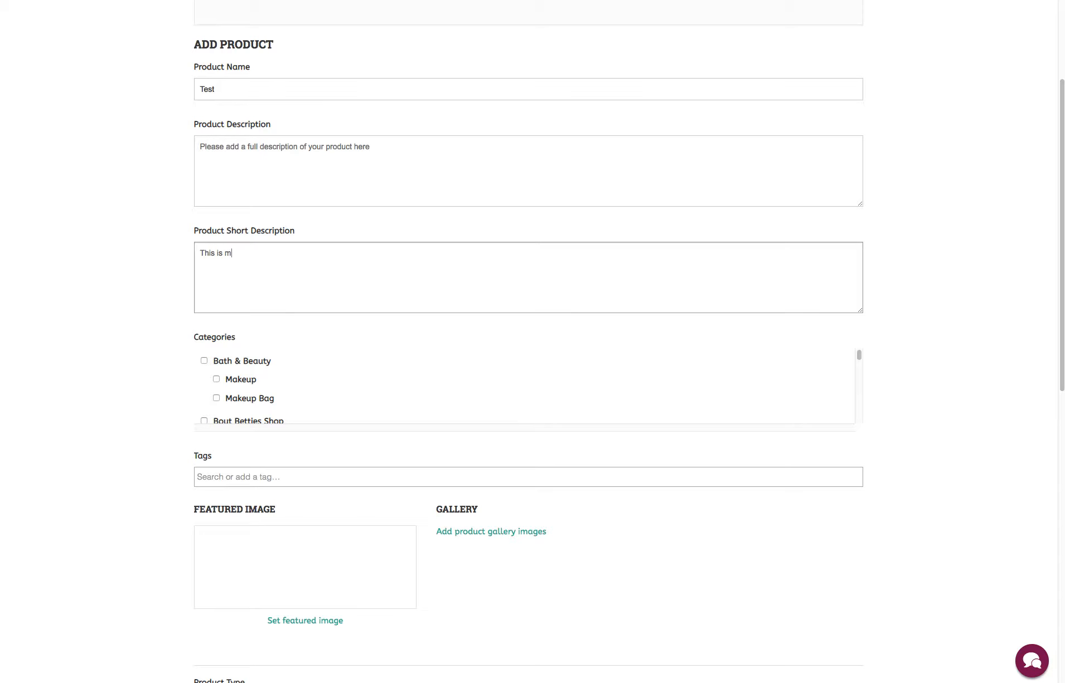
type("y test product.")
left_click_drag(1059, 291, 1058, 369)
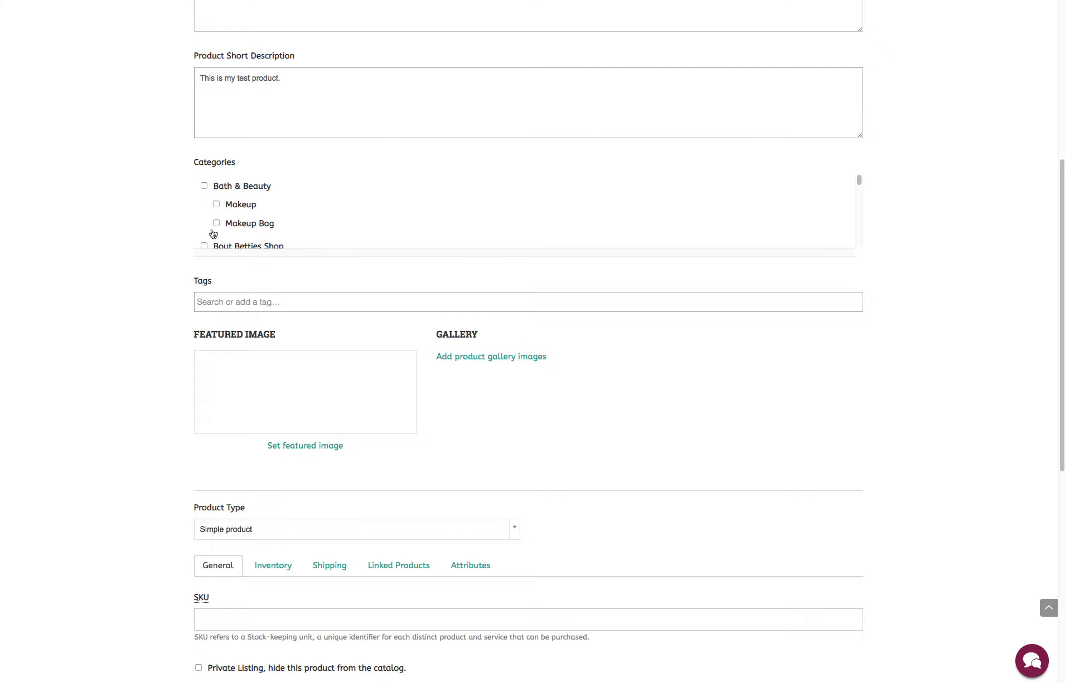
left_click_drag(862, 185, 859, 184)
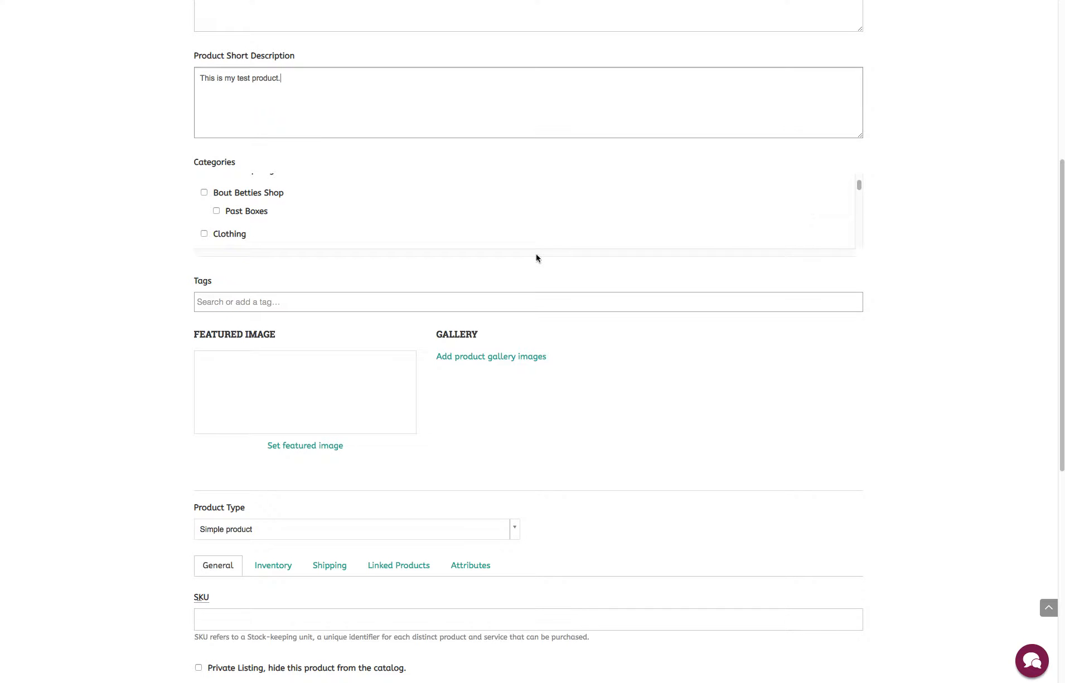
left_click(205, 193)
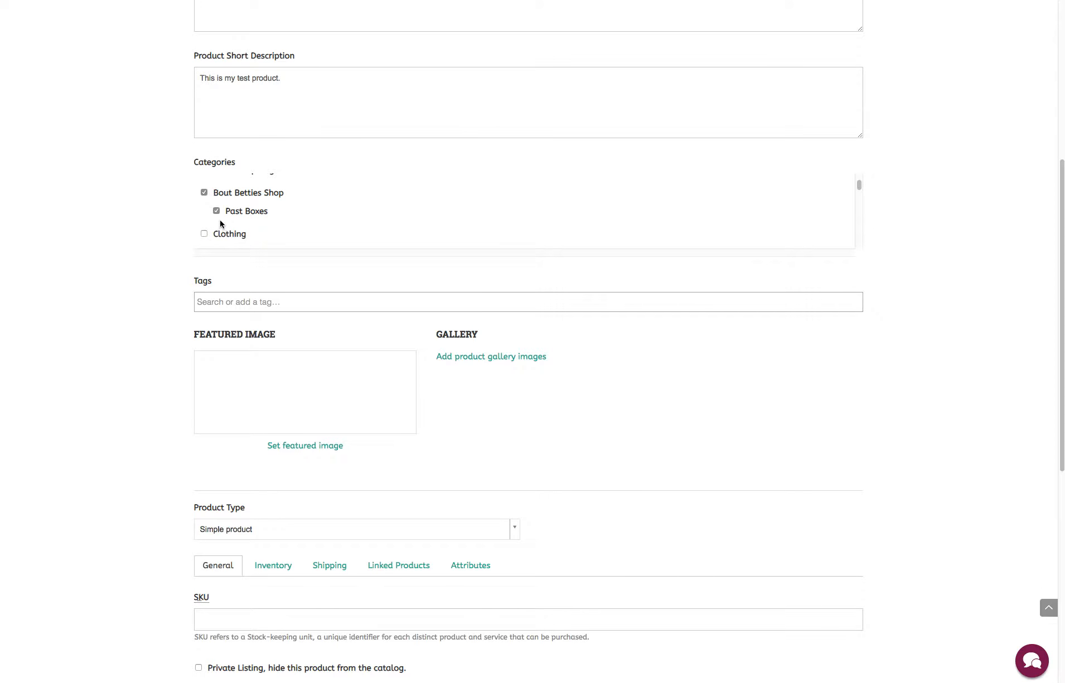
left_click(204, 193)
mouse_move(859, 185)
left_mouse_down()
mouse_move(867, 246)
mouse_move(860, 179)
left_mouse_up()
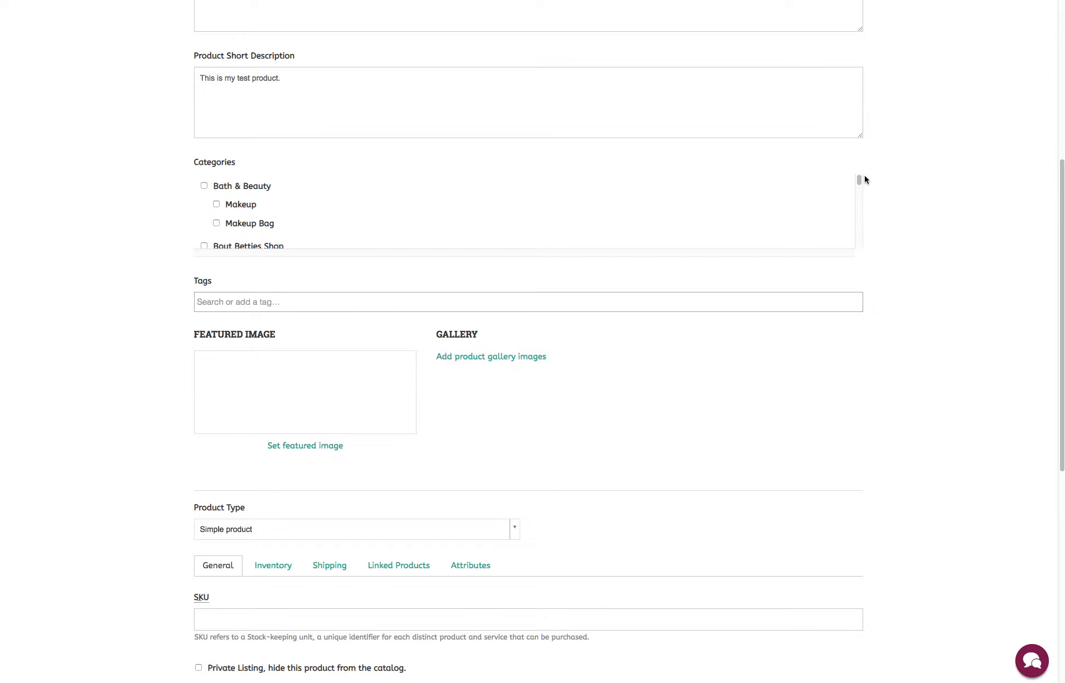
Step: Add the existing tag "test" to the product
left_click_drag(1057, 207, 1059, 227)
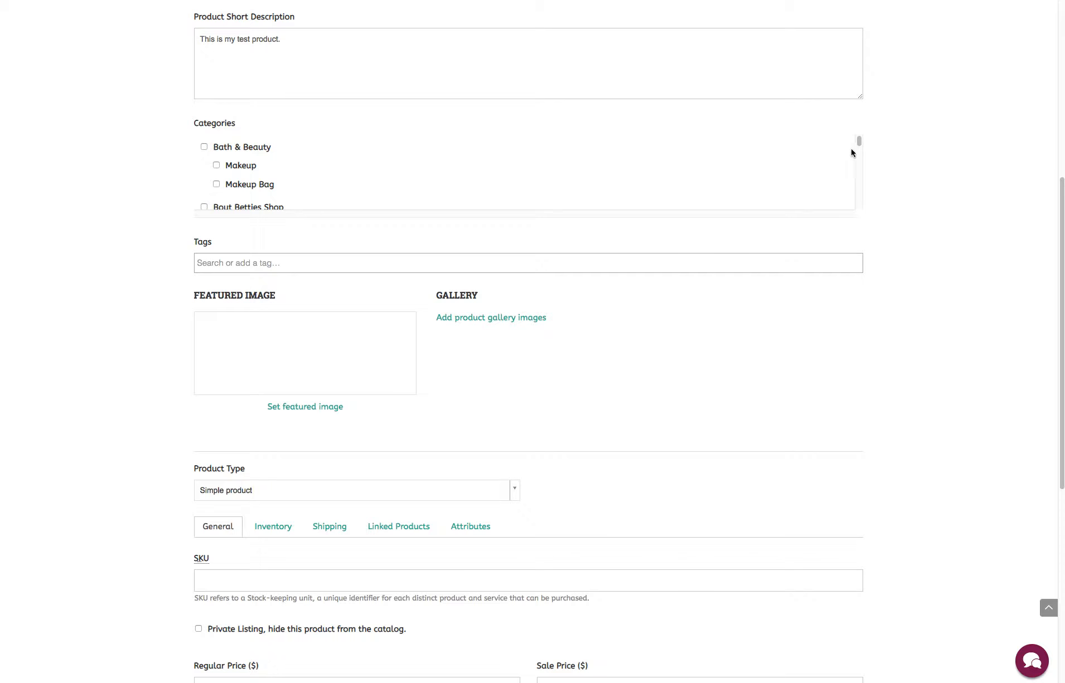
left_click(330, 269)
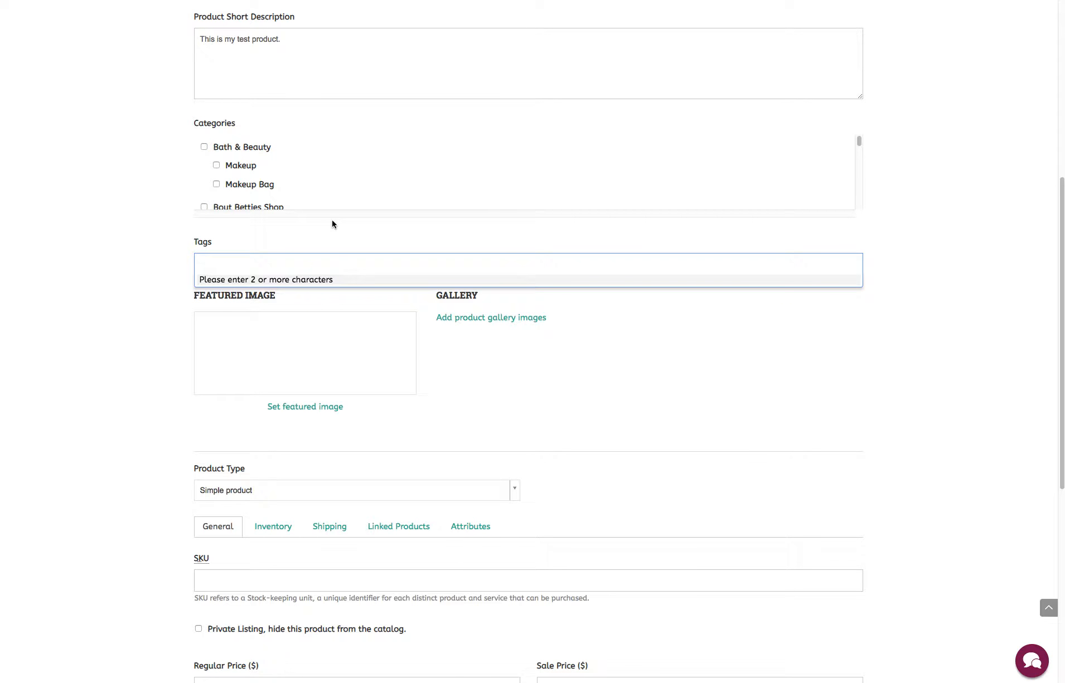
type("test")
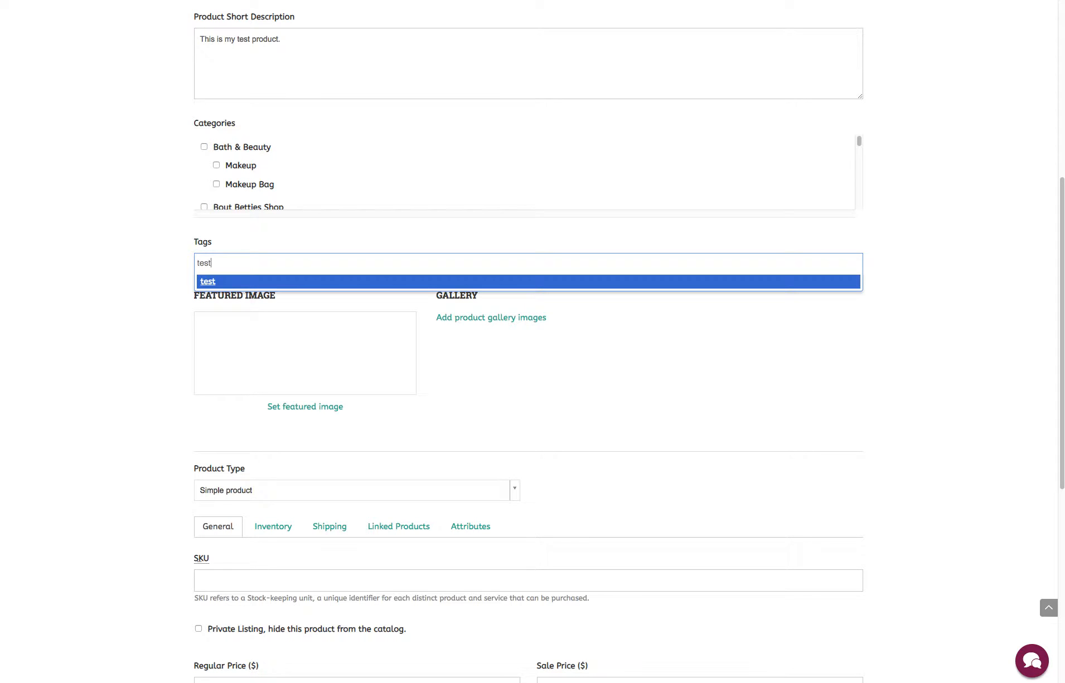
left_click(211, 287)
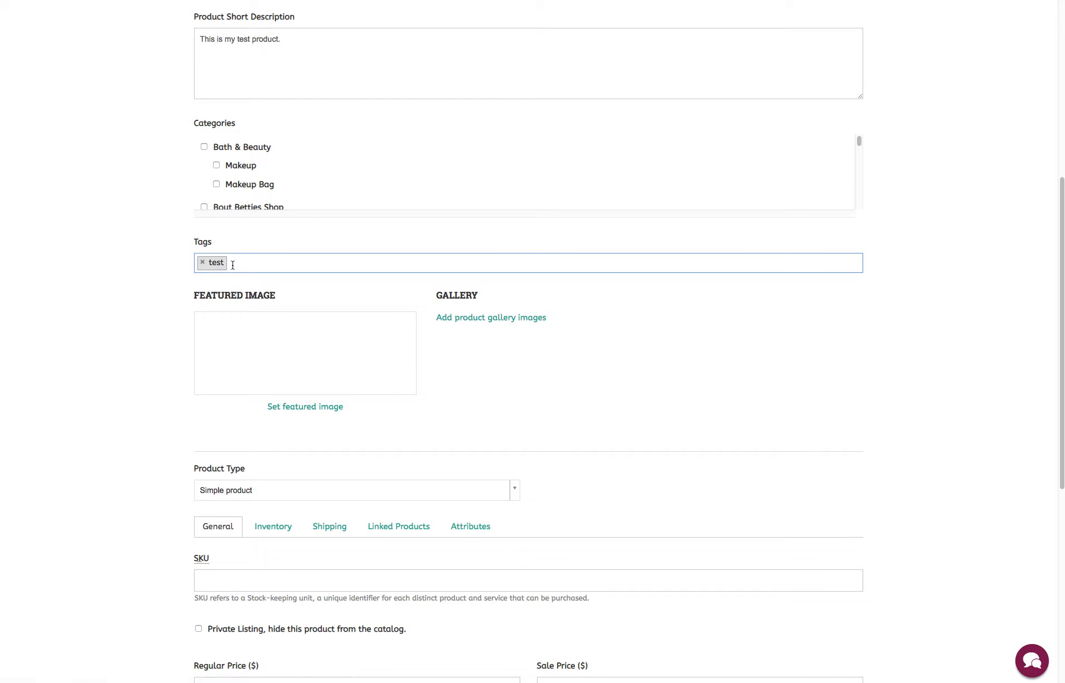
left_click(203, 262)
type("test")
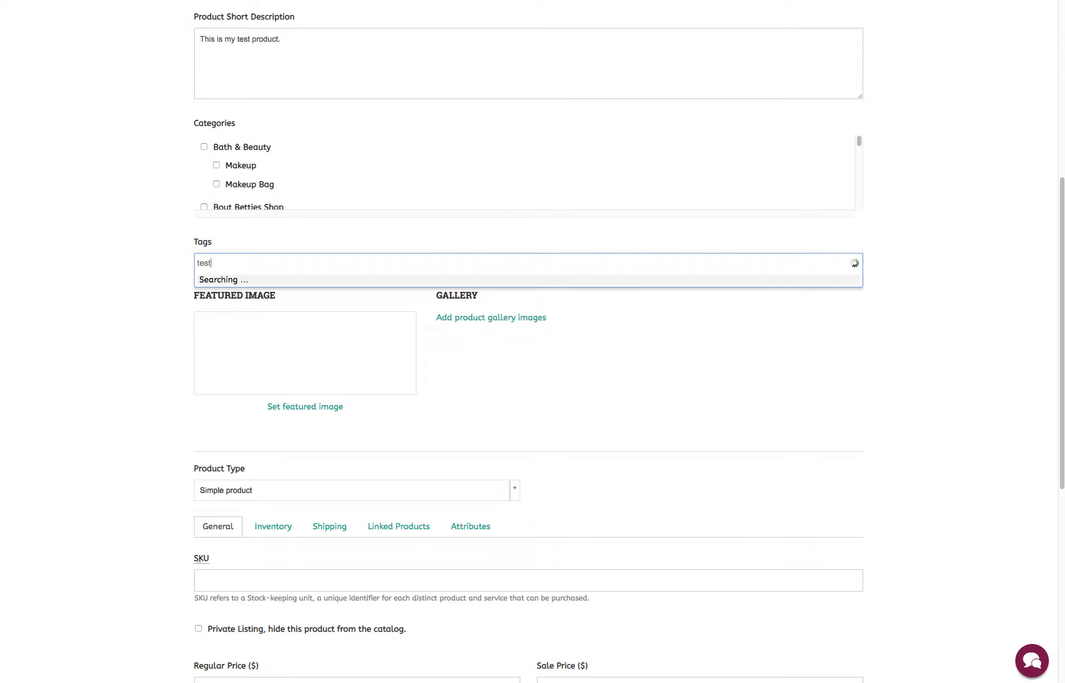
left_click(223, 283)
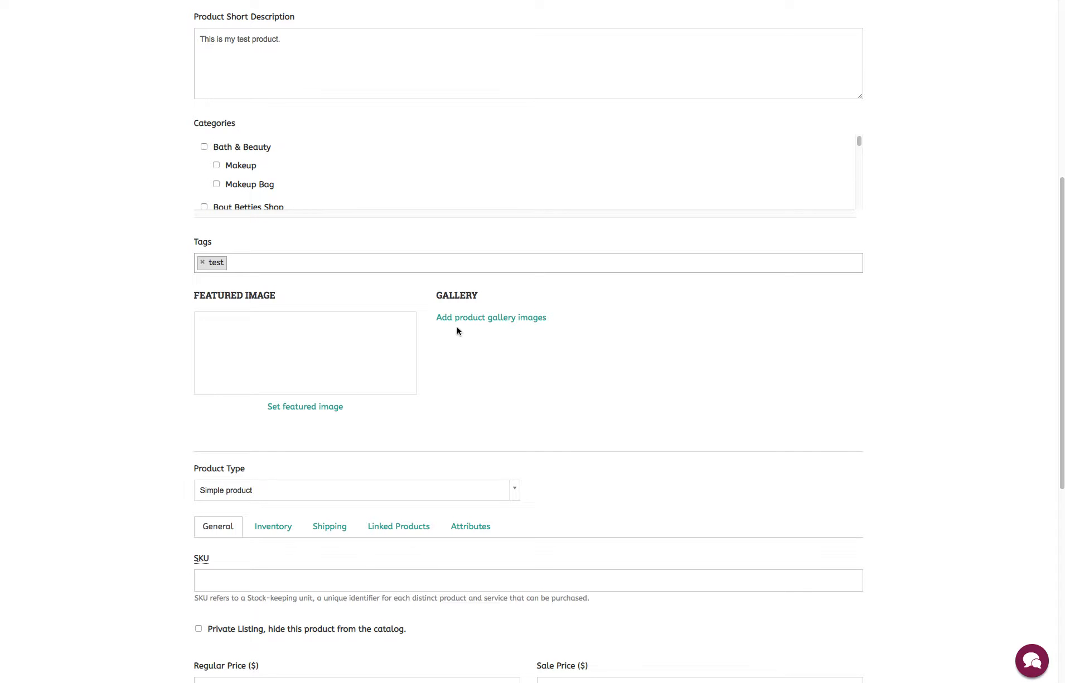
Step: Upload test-product_grande.jpg to the media library for use as the product's featured image
left_click(295, 407)
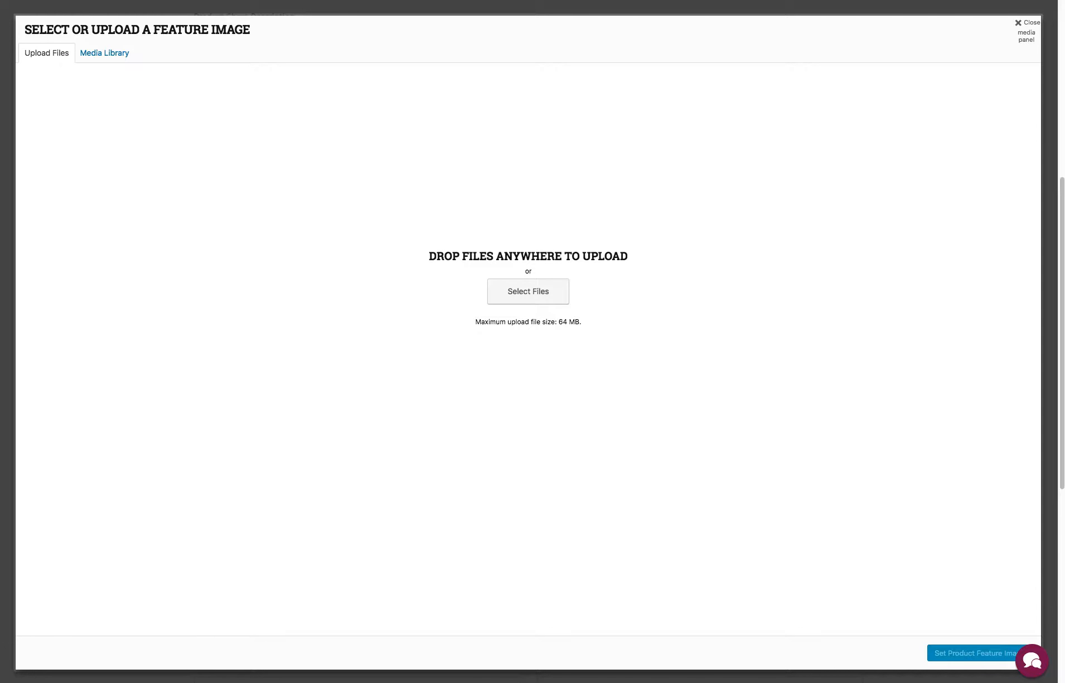
left_click_drag(1062, 502, 1061, 552)
left_click(527, 297)
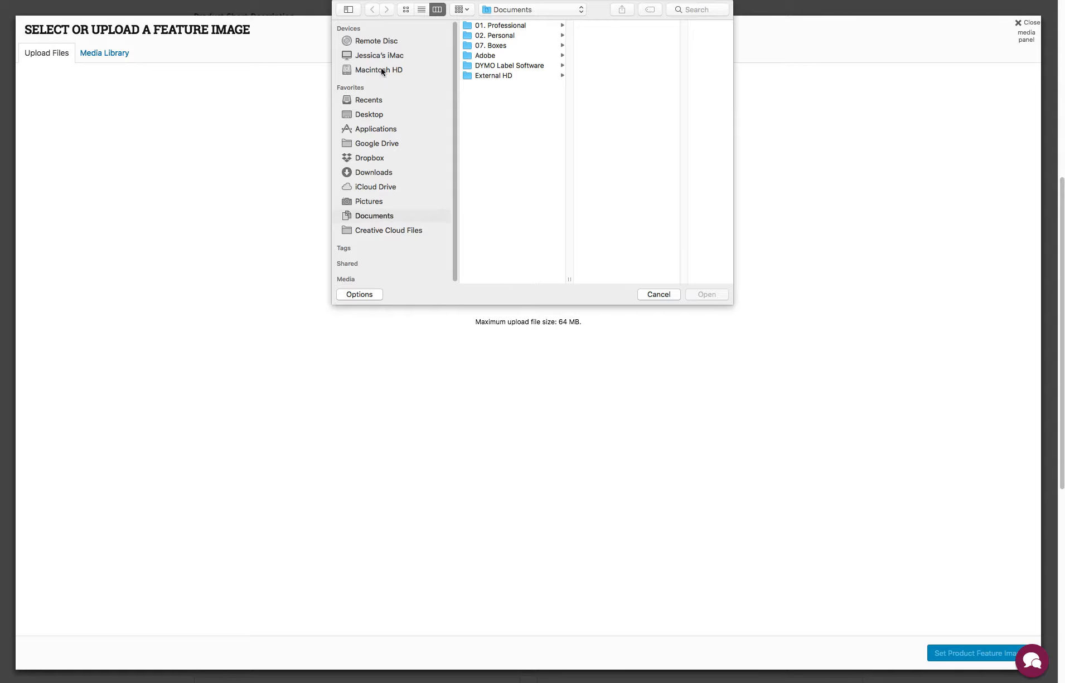
left_click(661, 299)
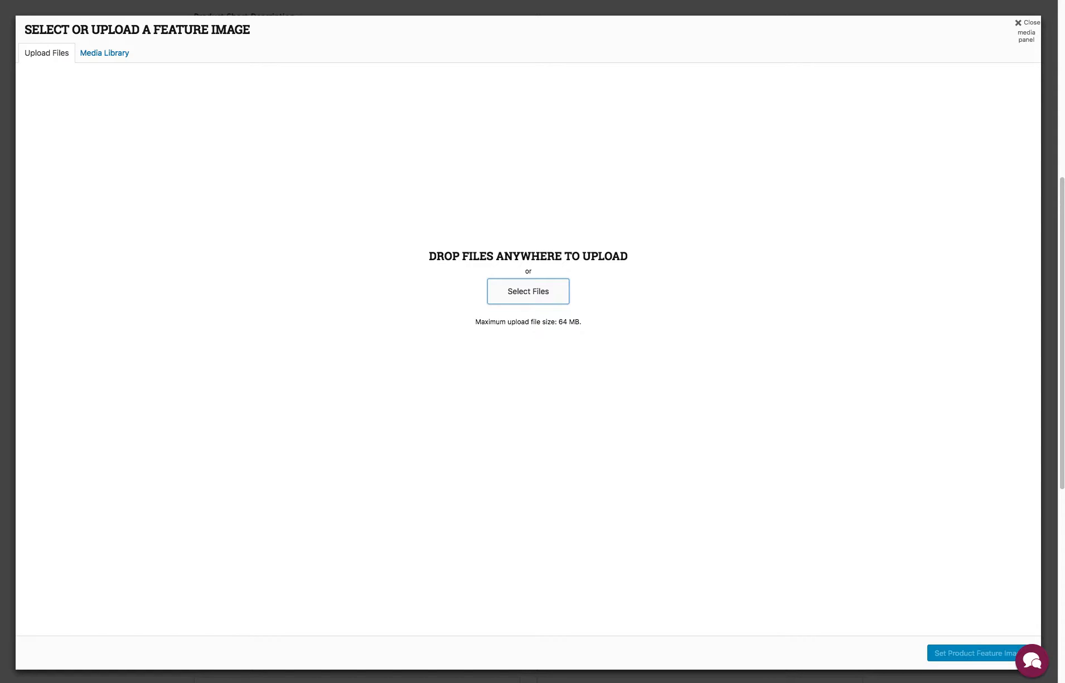
left_click_drag(1061, 530, 533, 297)
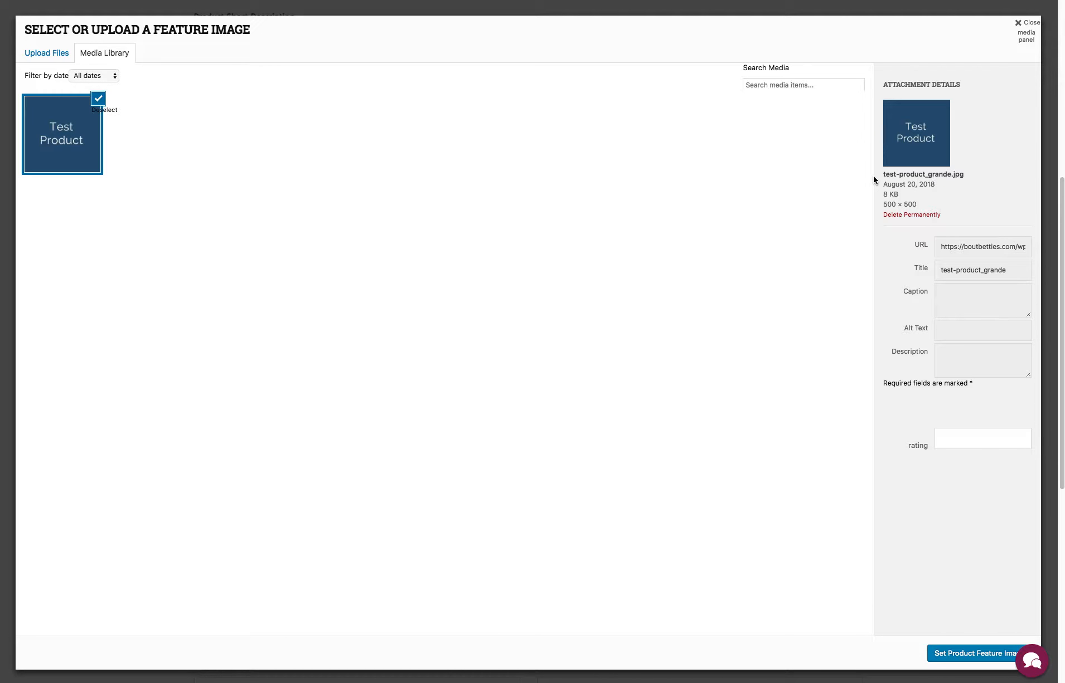
Step: Examine the uploaded image's title, pixel dimensions and file name in its attachment details
left_click(973, 268)
left_click(1002, 269)
left_click_drag(1002, 268, 945, 279)
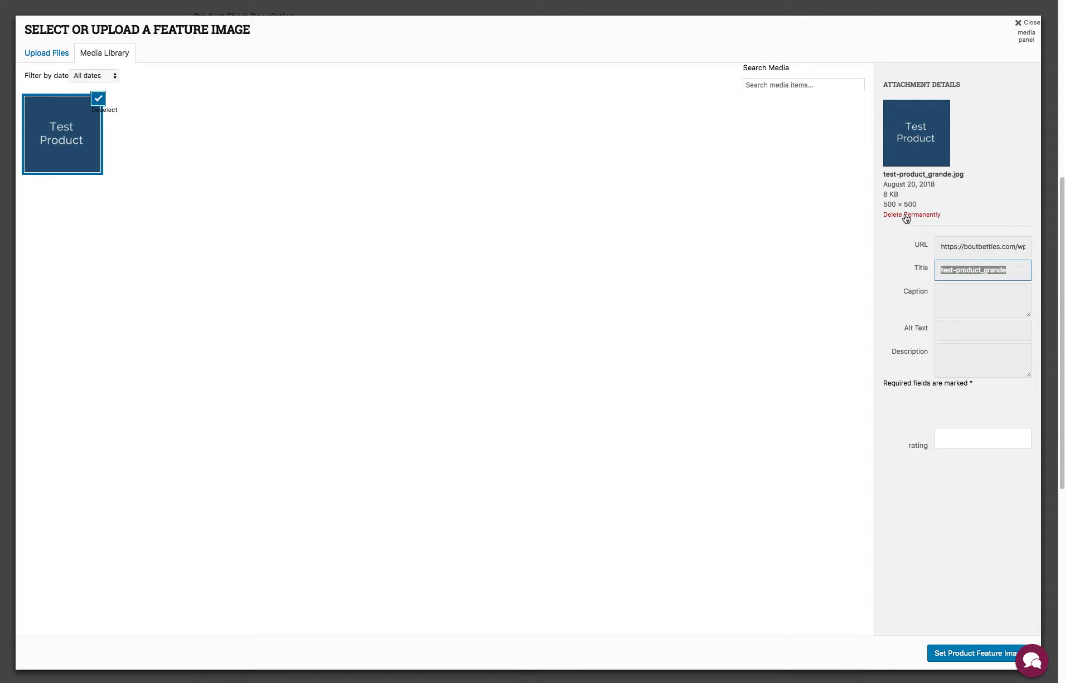
left_click_drag(919, 205, 885, 203)
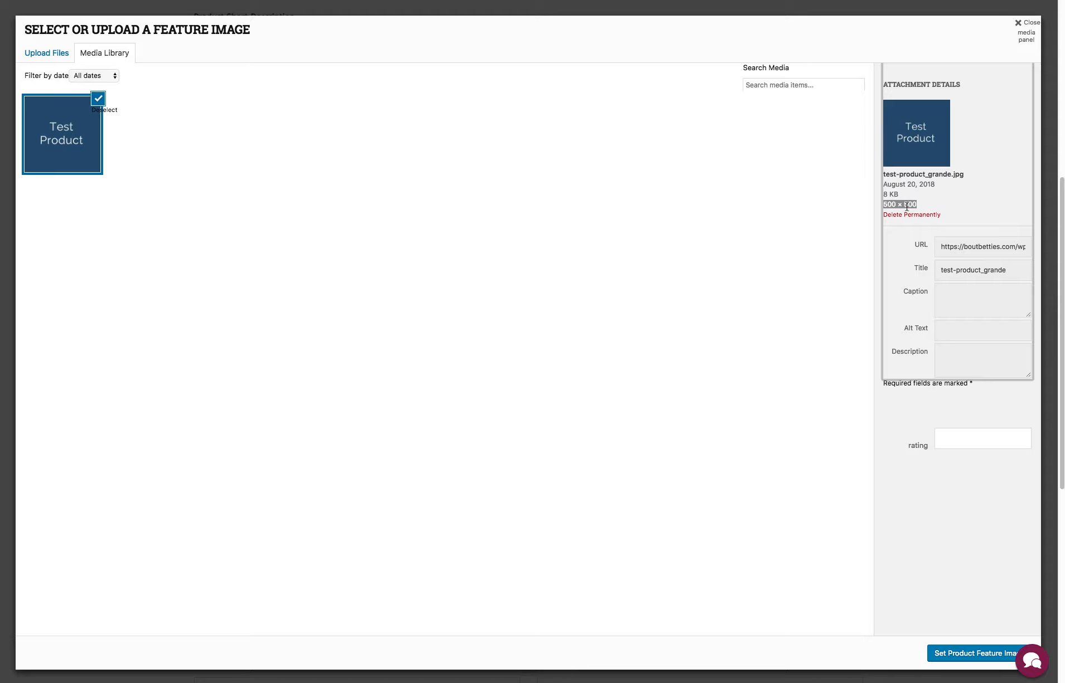
left_click(895, 483)
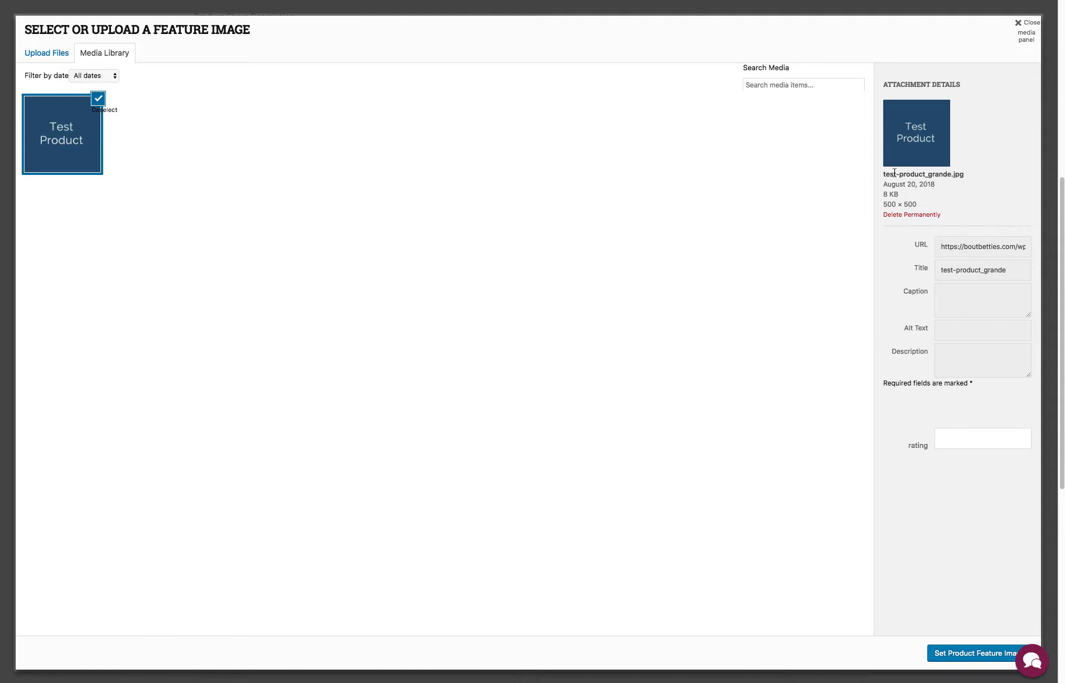
mouse_move(884, 173)
left_mouse_down()
mouse_move(964, 176)
mouse_move(882, 174)
left_mouse_up()
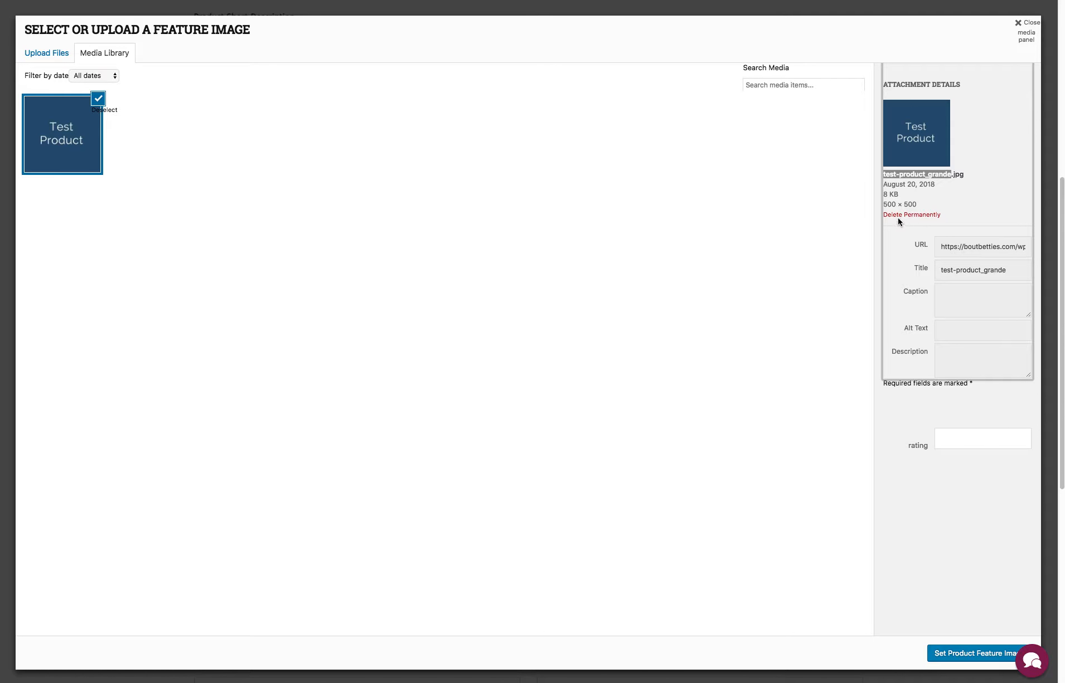
left_click(945, 174)
left_click(926, 436)
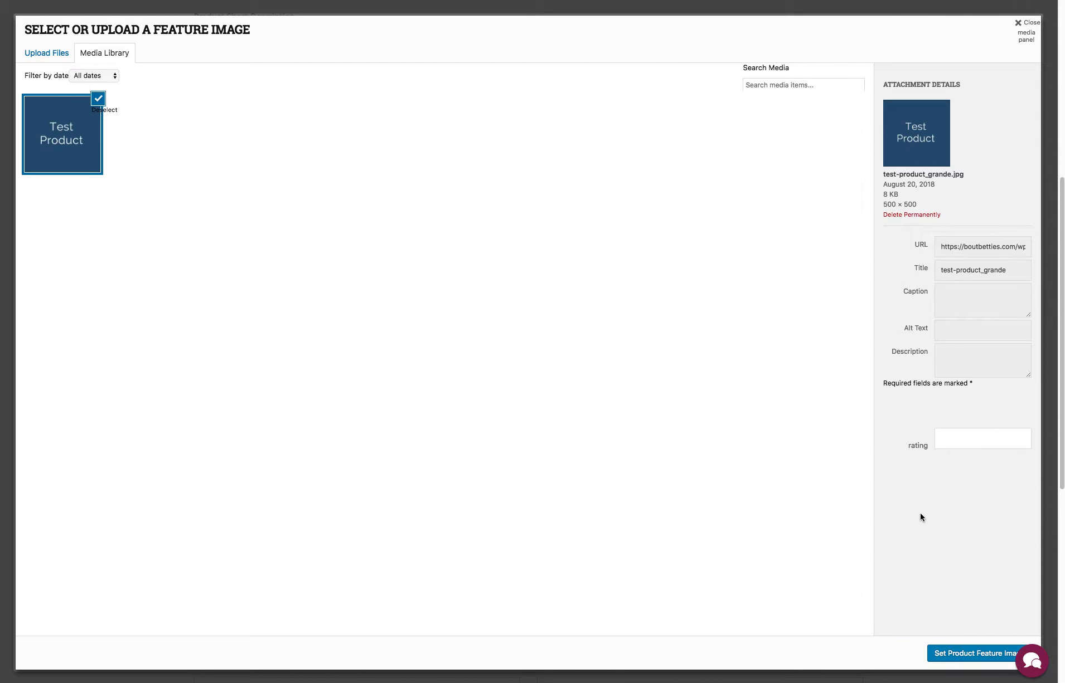
left_click(915, 175)
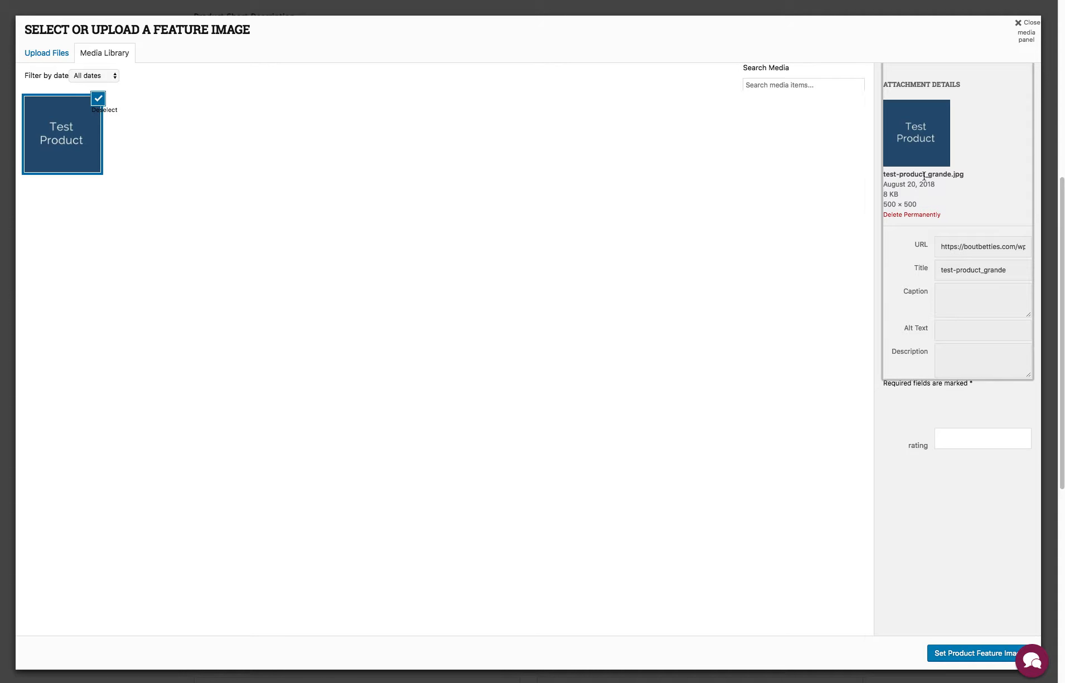
double_click(924, 175)
left_click(927, 175)
Step: Set the selected test-product_grande.jpg as the product's featured image
left_click(963, 658)
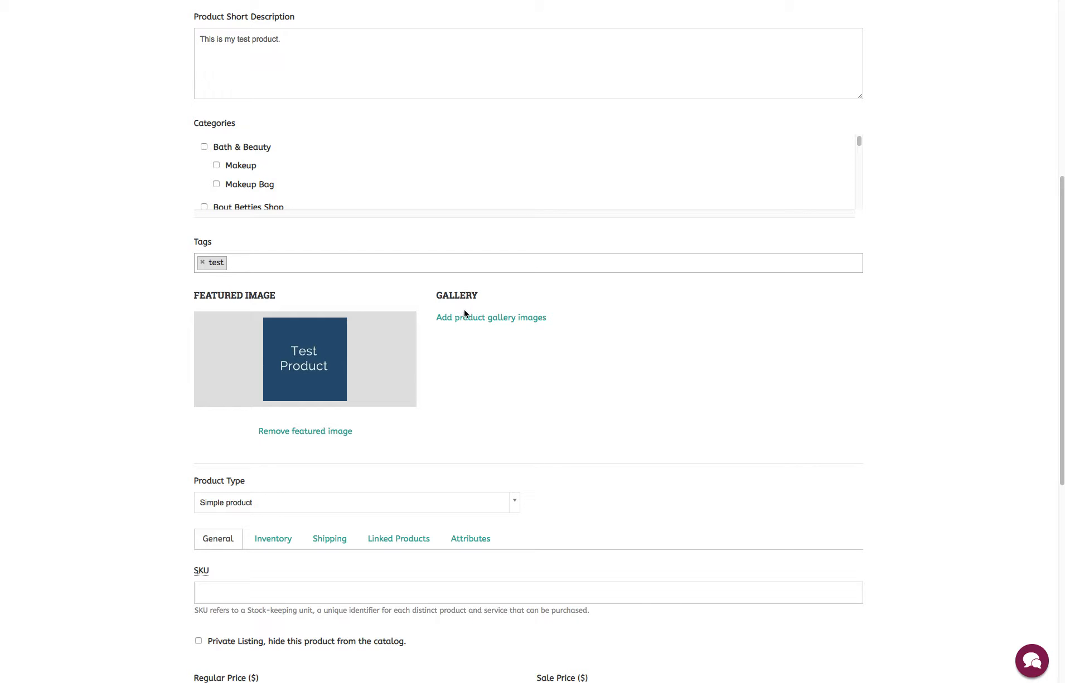
Step: Upload BB-thankfulthursday.jpg and add it to the product gallery
left_click(536, 319)
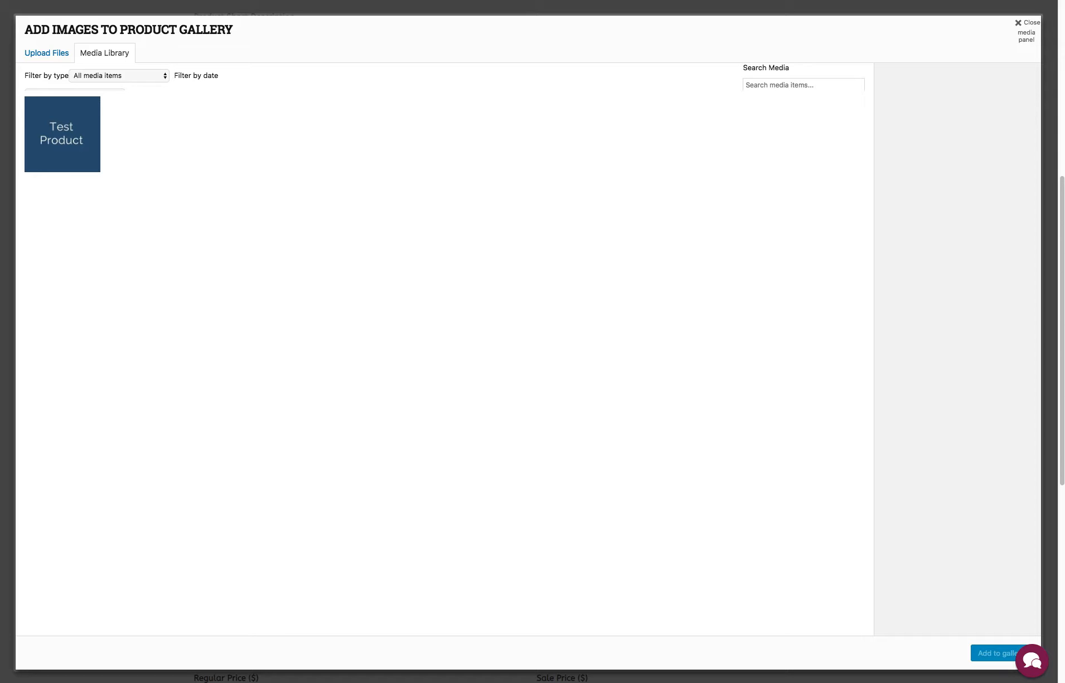
left_click_drag(1062, 285, 418, 210)
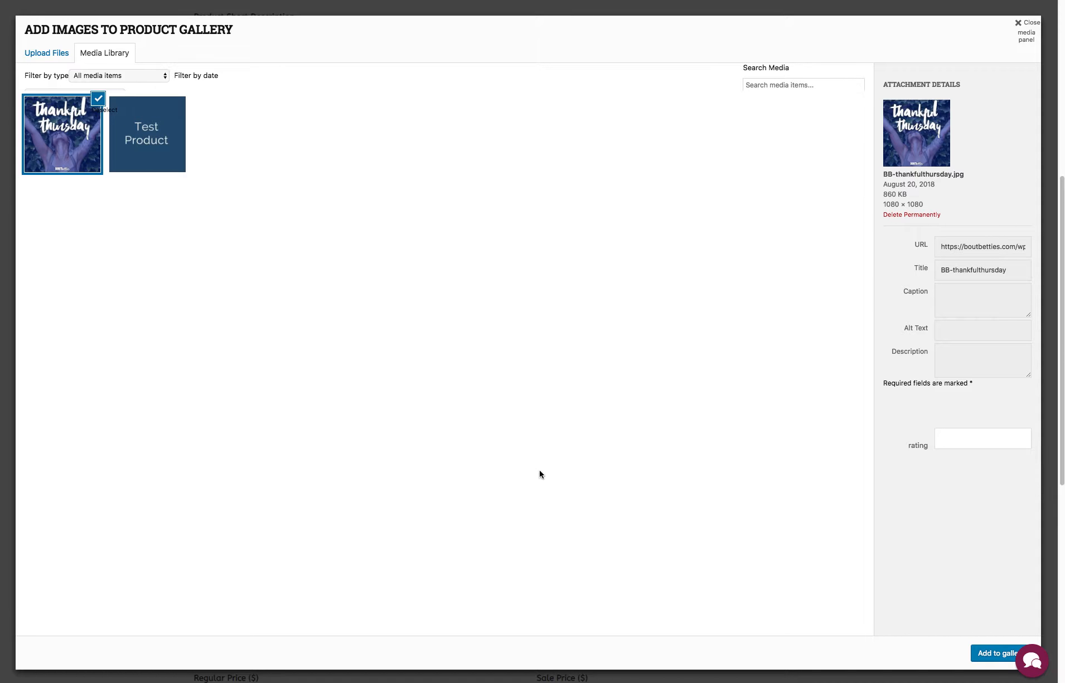
left_click(984, 653)
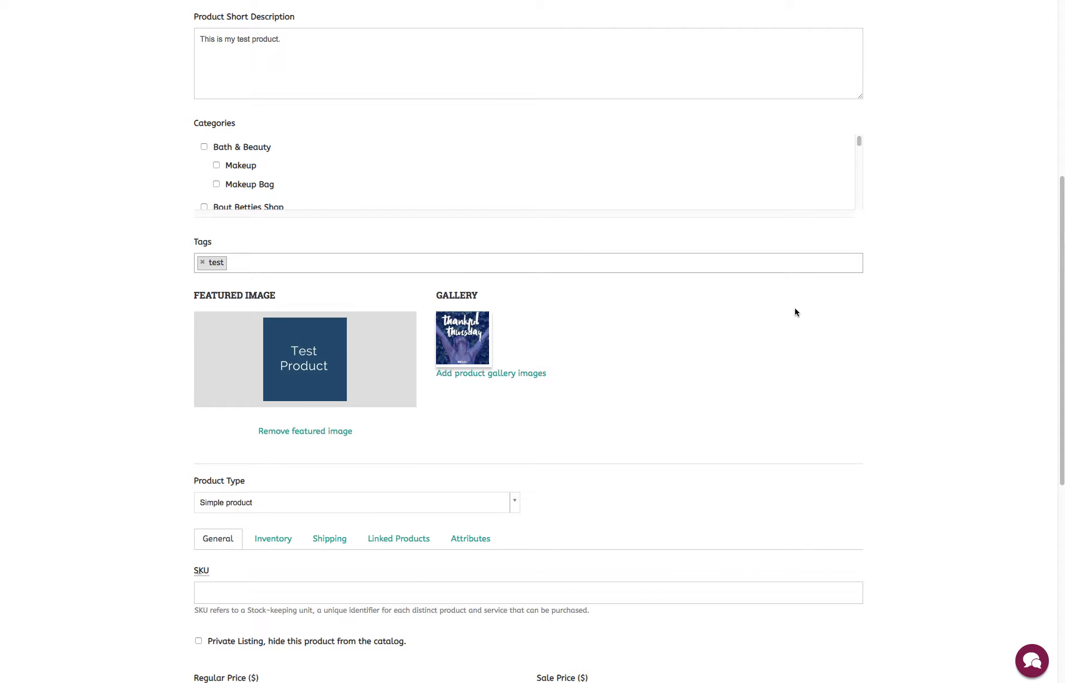
Step: Review the available product types and choose Simple product
scroll(1053, 287, "down", 5)
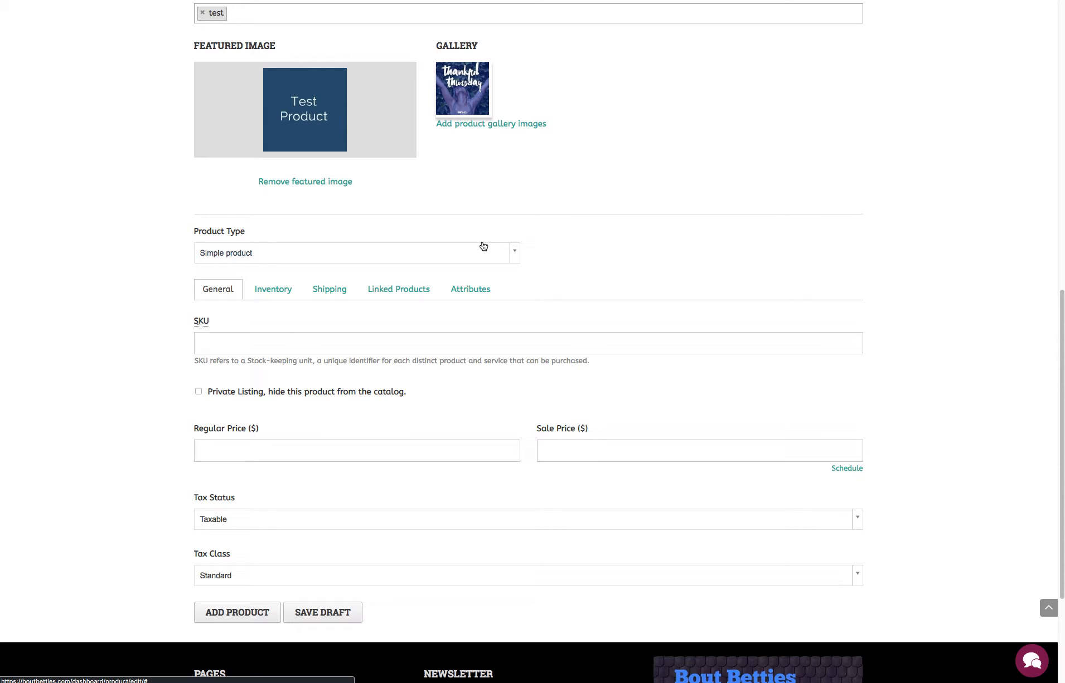
scroll(1053, 412, "down", 2)
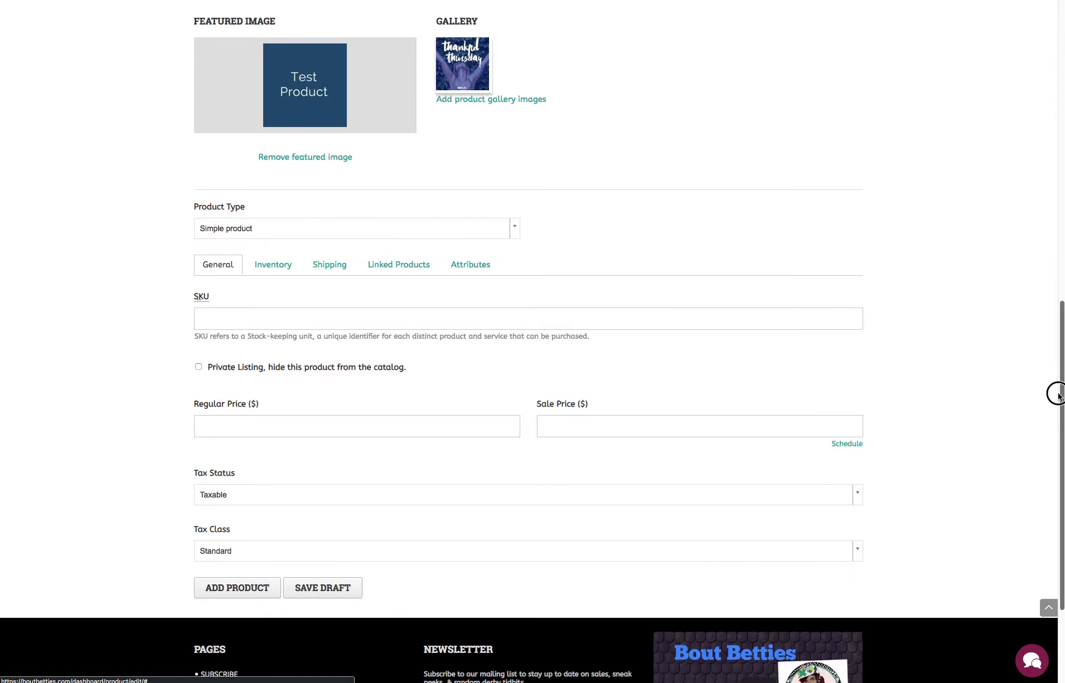
left_click(513, 190)
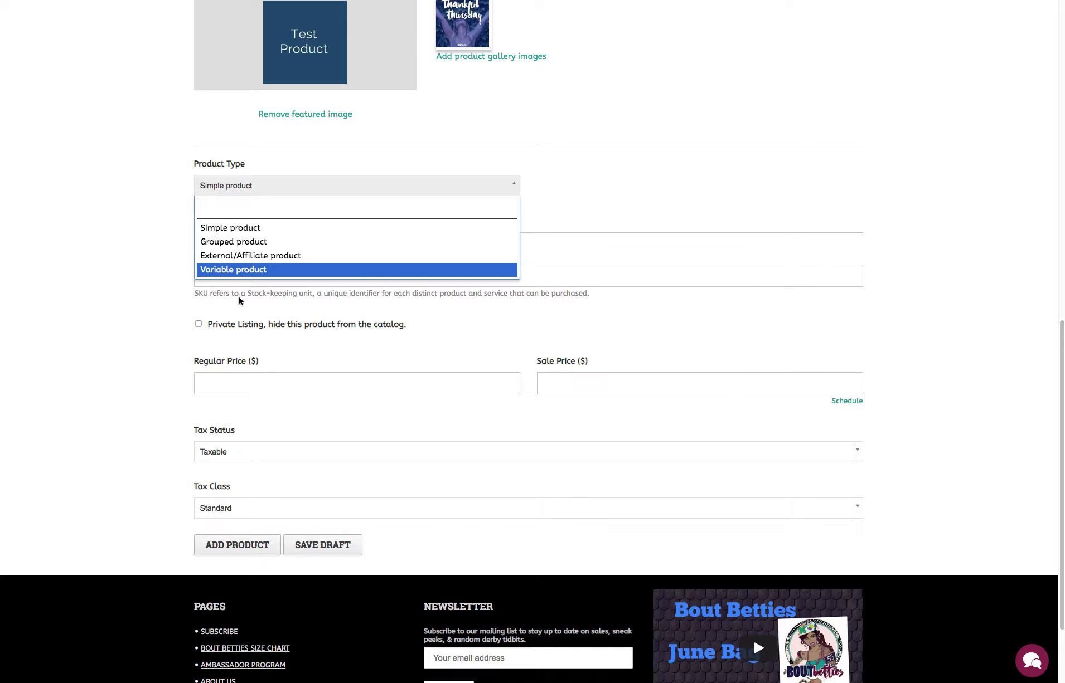
left_click(225, 228)
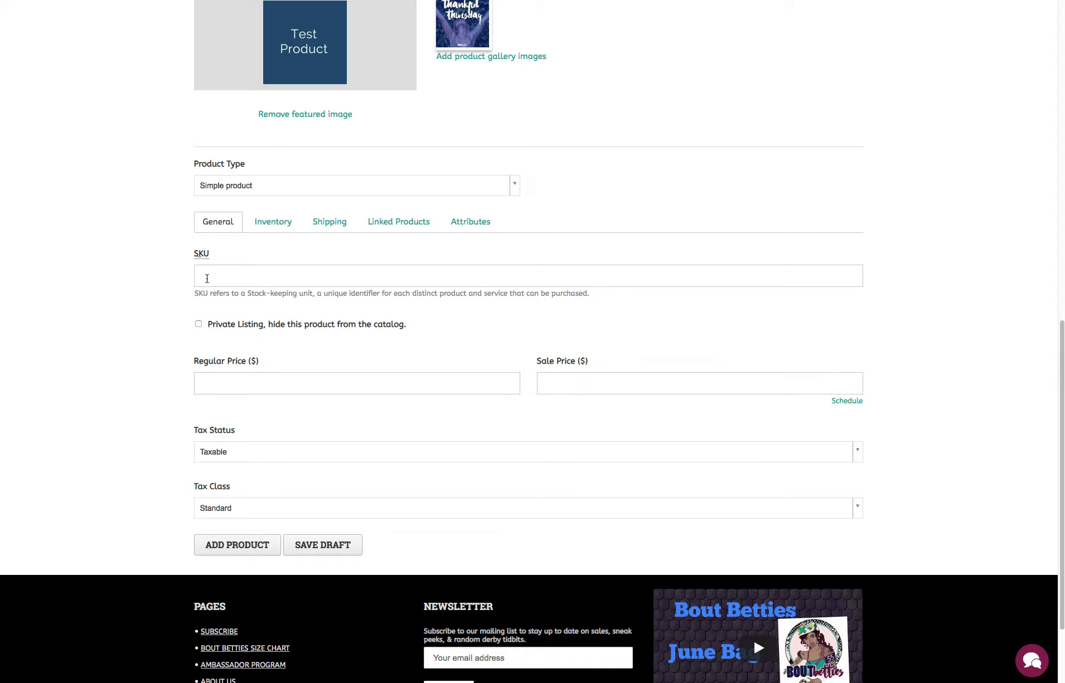
Step: Leave the SKU blank and set the regular price to 5 and the sale price to 3
left_click(212, 277)
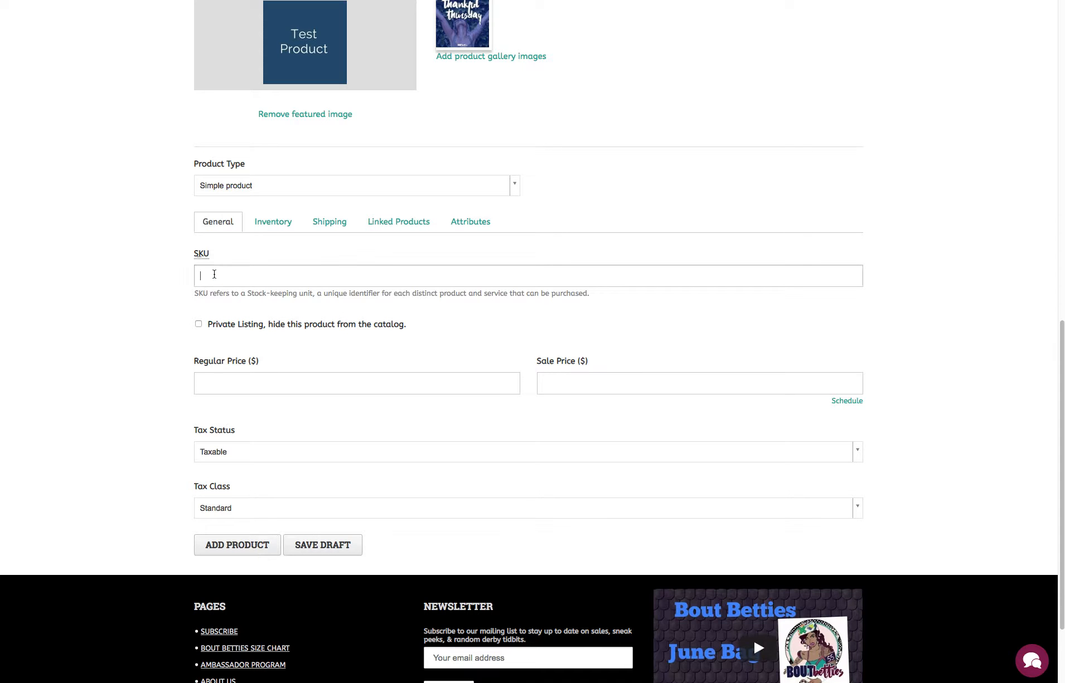
left_click(278, 376)
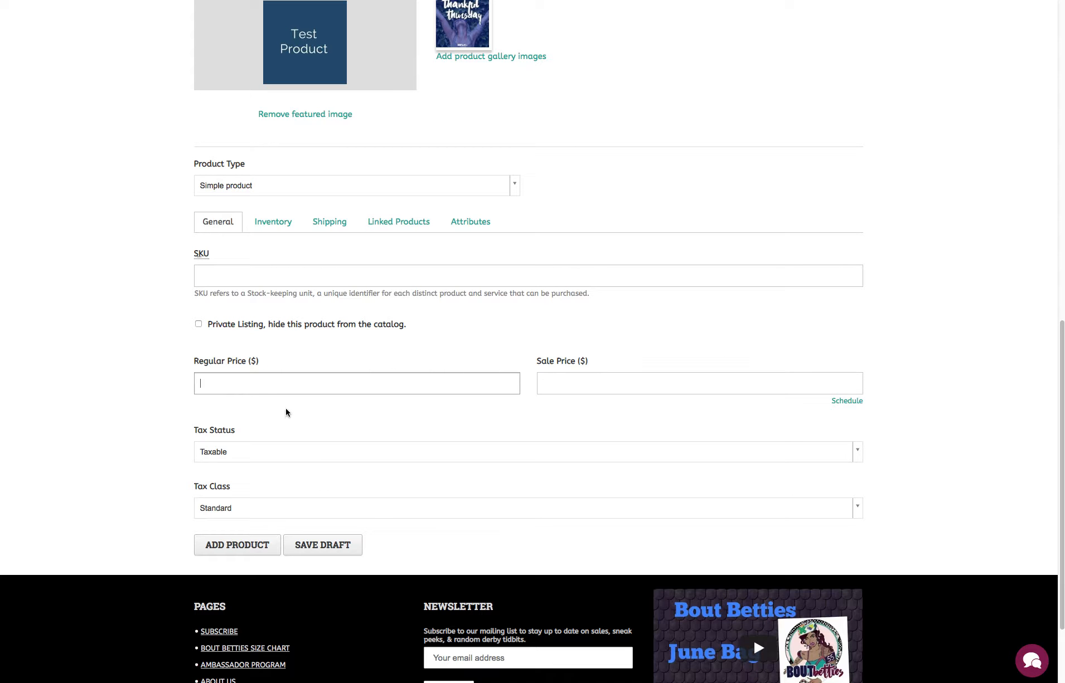
type("5")
key("Tab")
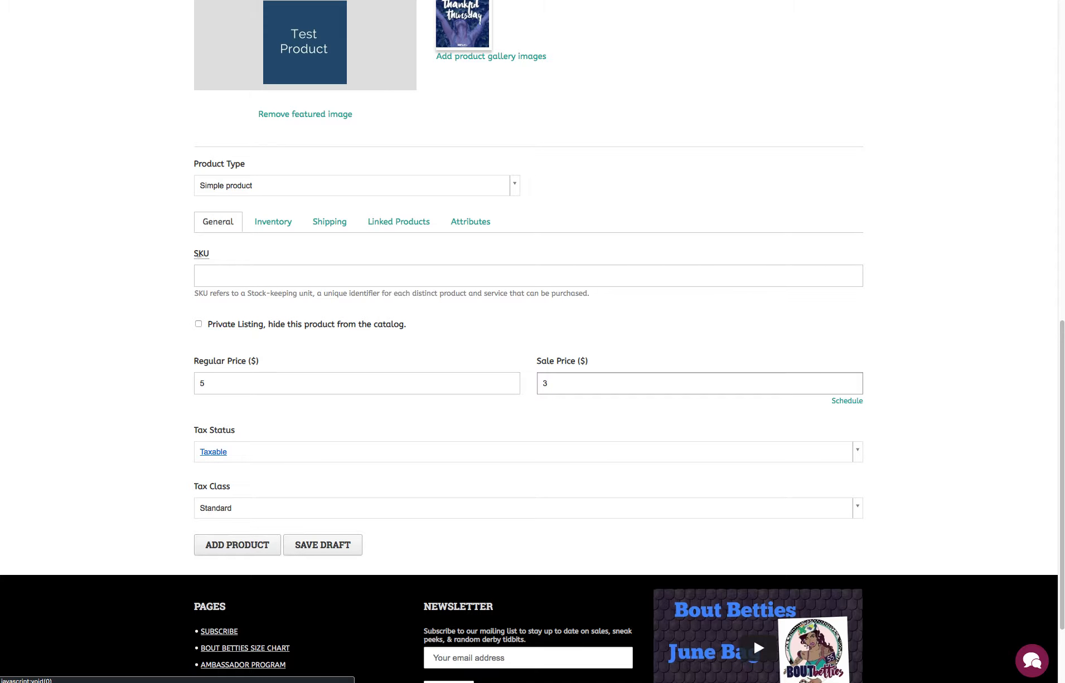
Step: Review the tax status and tax class options, keeping Taxable and Standard
left_click(212, 451)
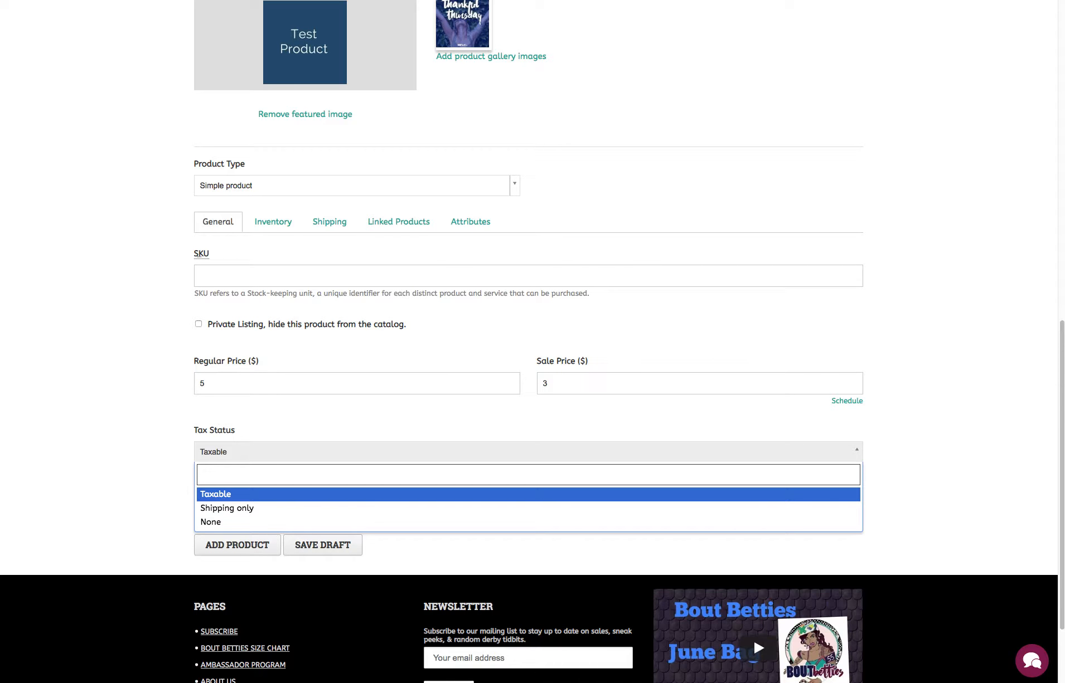
left_click(213, 452)
left_click(212, 451)
left_click(216, 452)
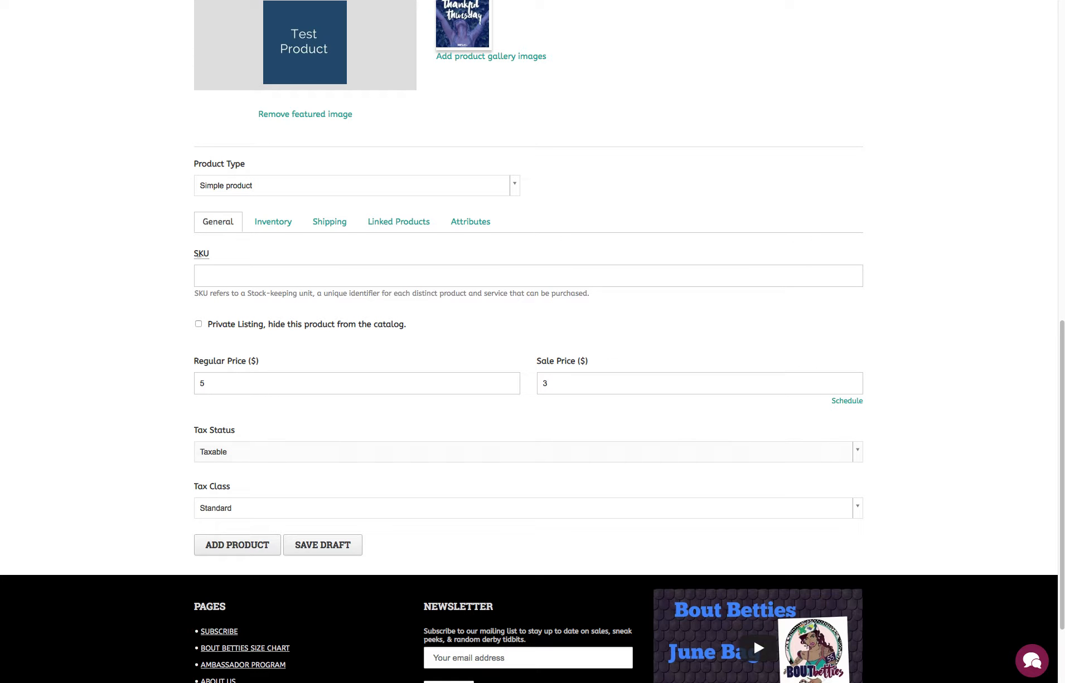
left_click(217, 508)
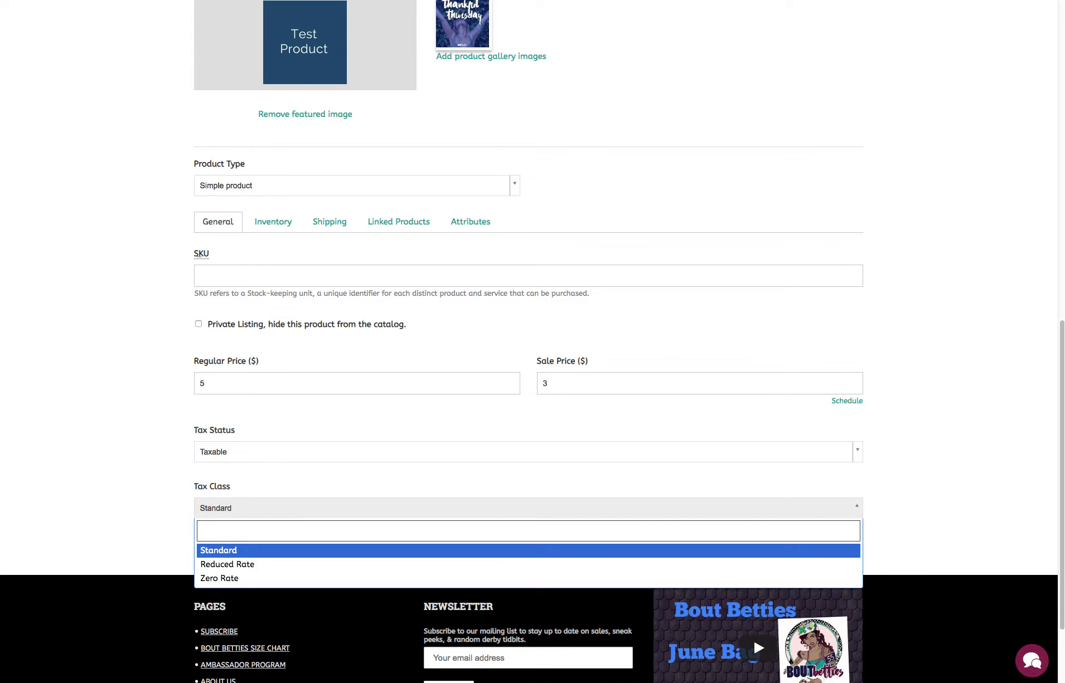
left_click(217, 508)
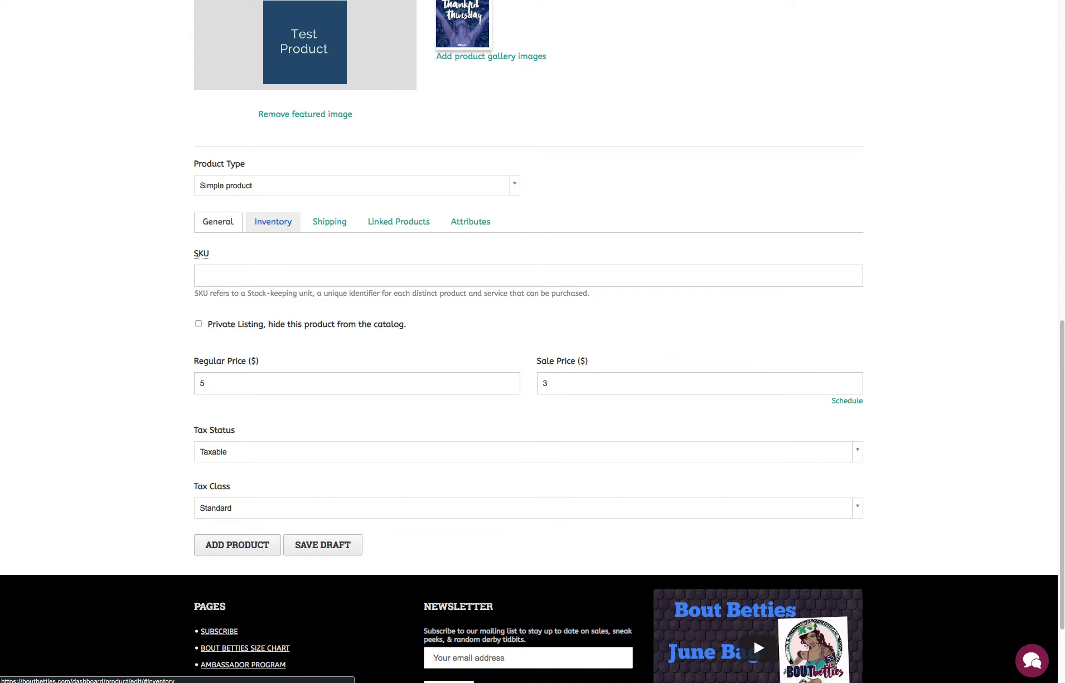
Step: Enable stock management in the product's inventory settings and set the stock quantity to 10
left_click(273, 222)
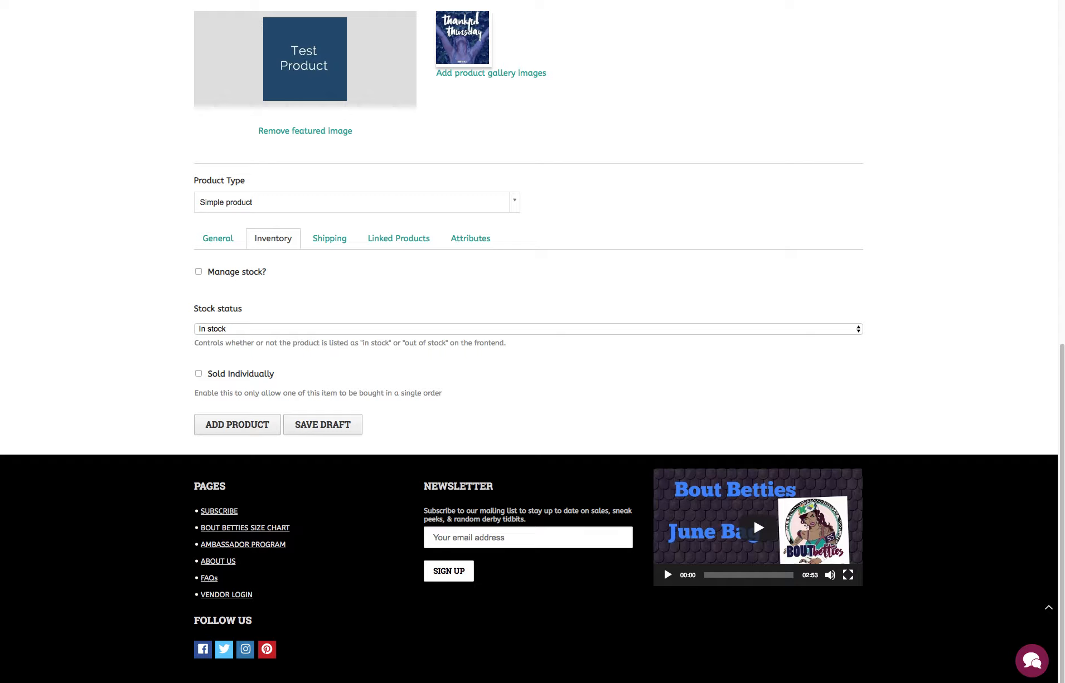
left_click(198, 272)
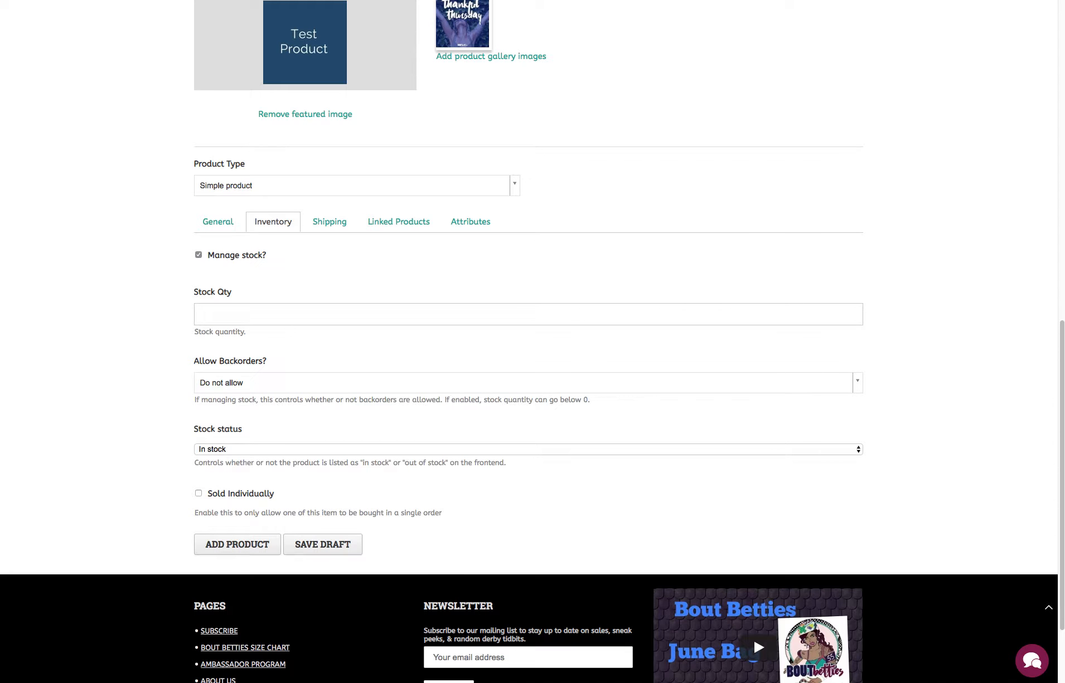
left_click(198, 255)
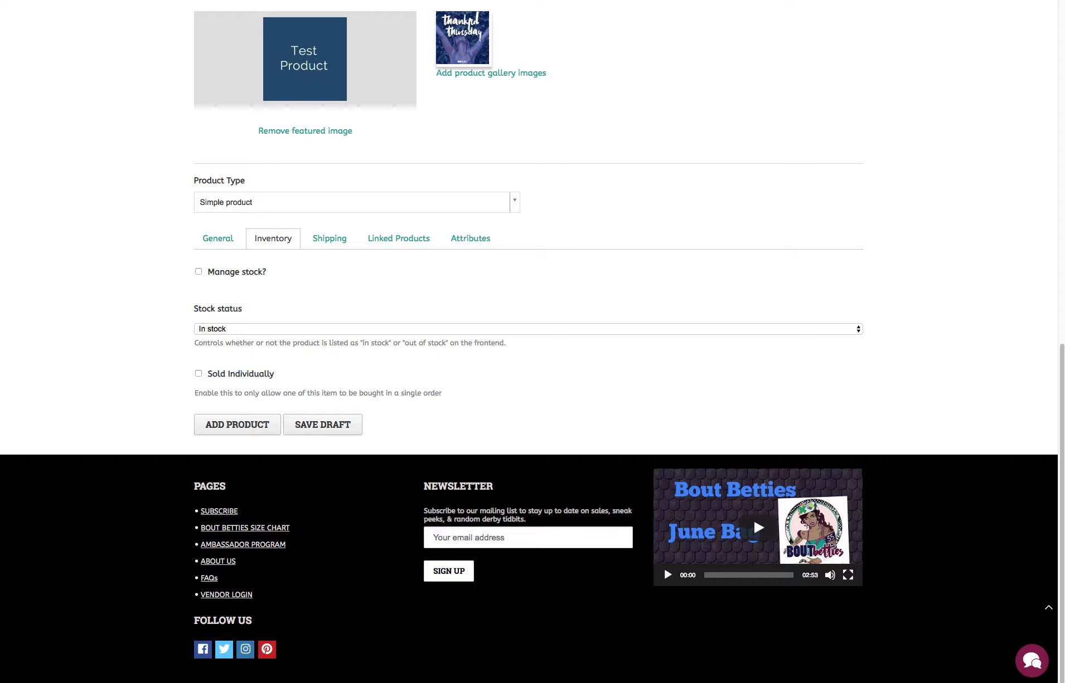
left_click(198, 271)
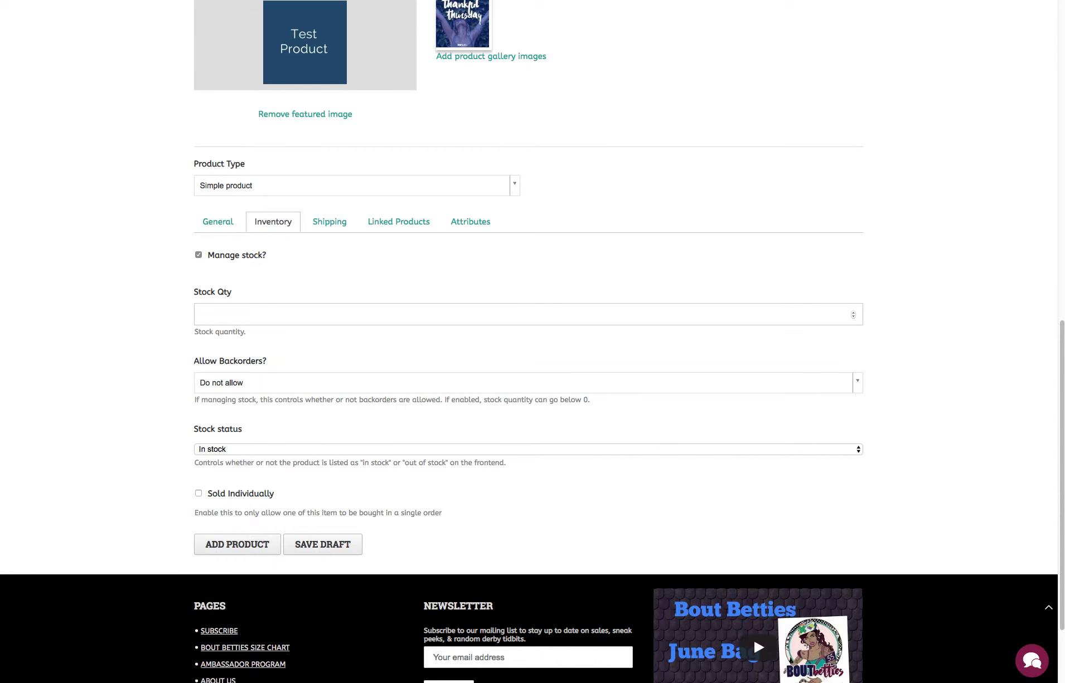
left_click(223, 315)
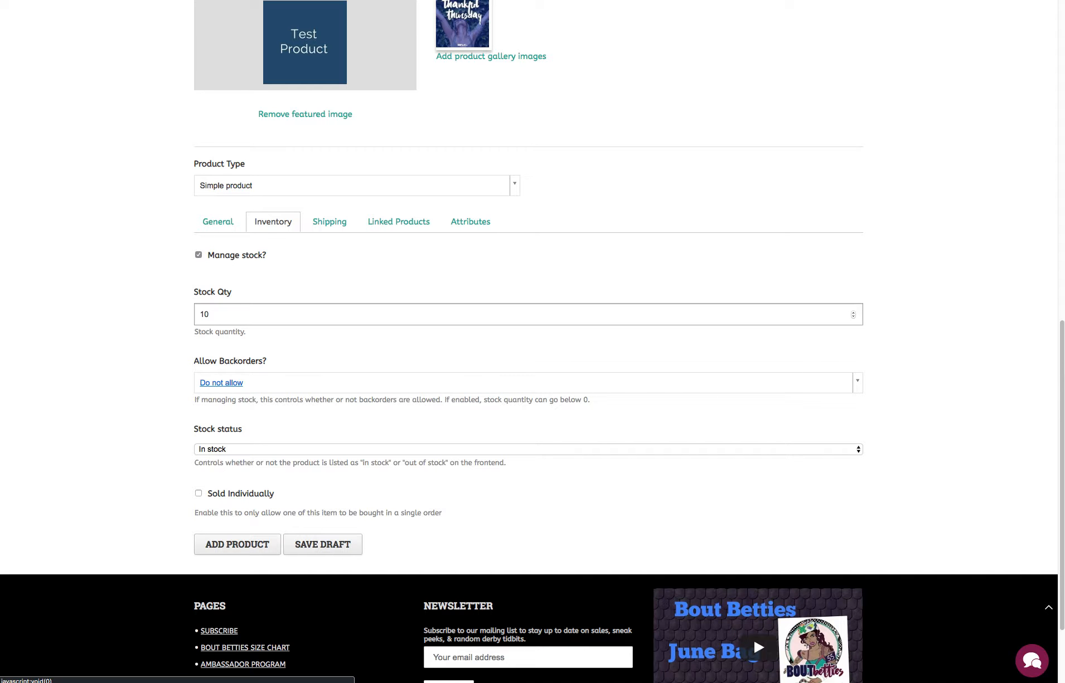
Step: Review the backorder options and choose Do not allow
left_click(222, 382)
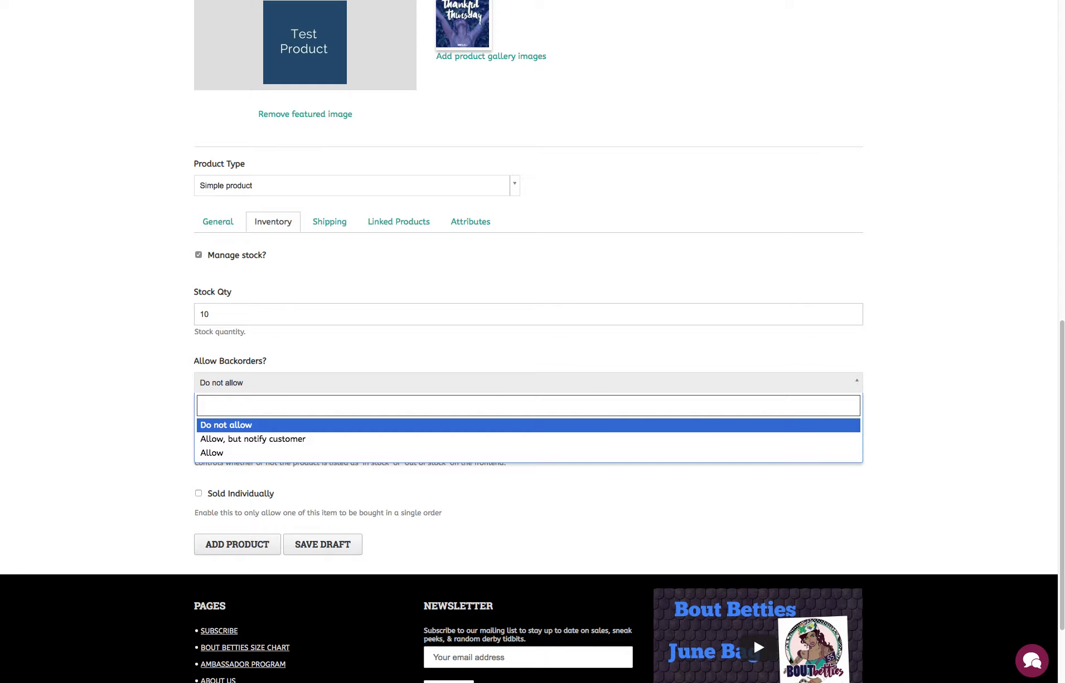
left_click(527, 383)
left_click(527, 383)
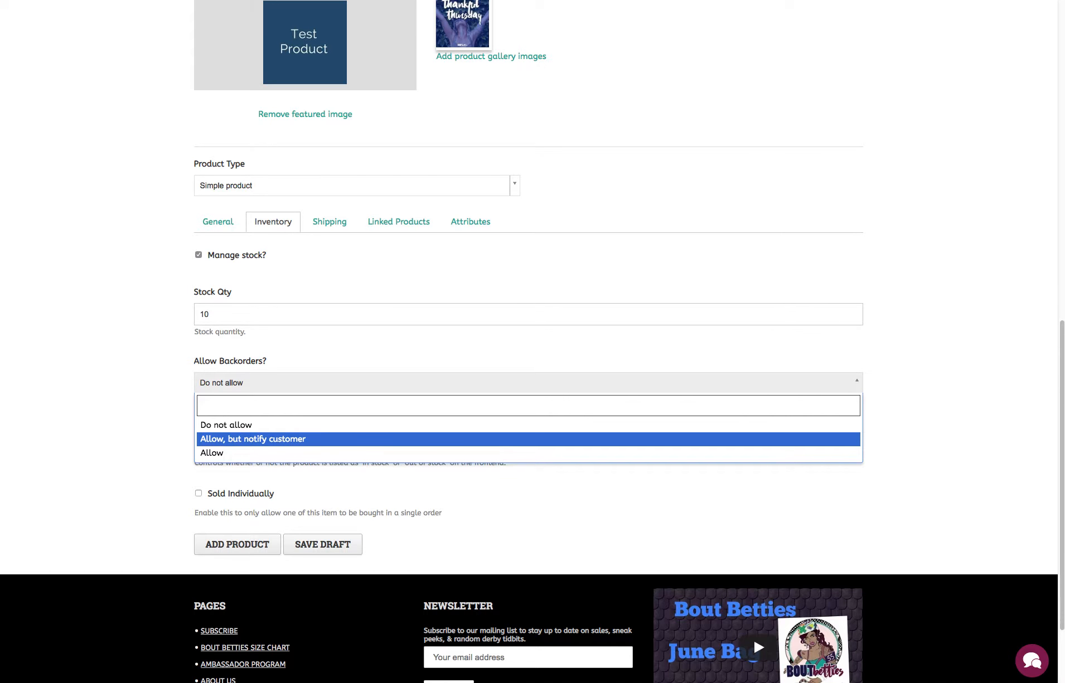
key("Down")
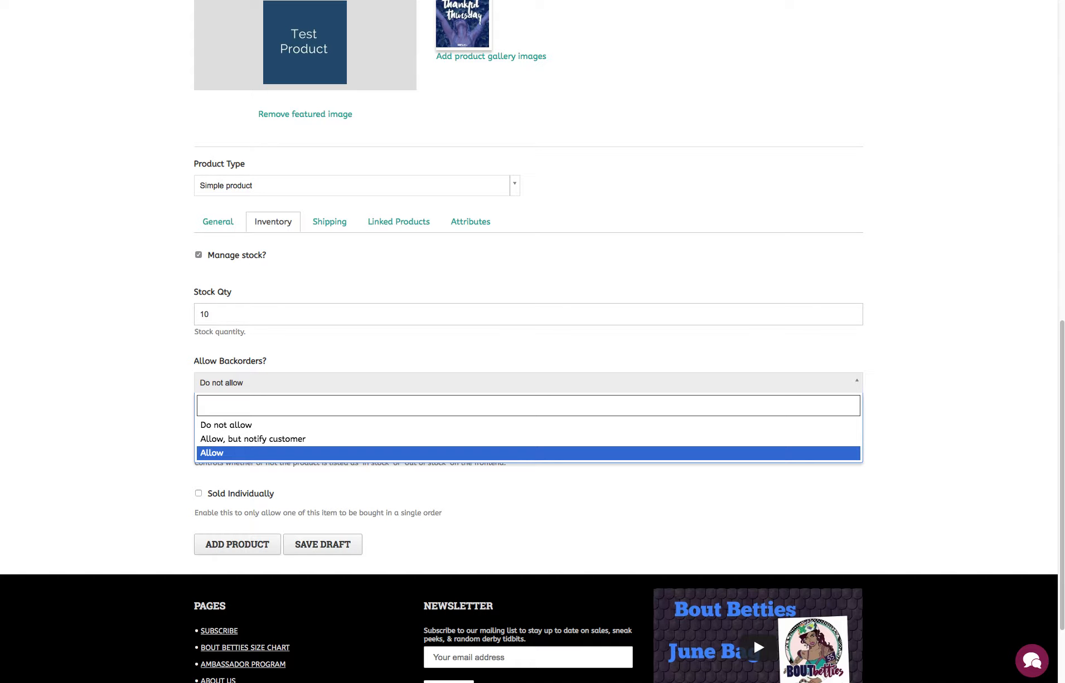
key("Up")
key("Up")
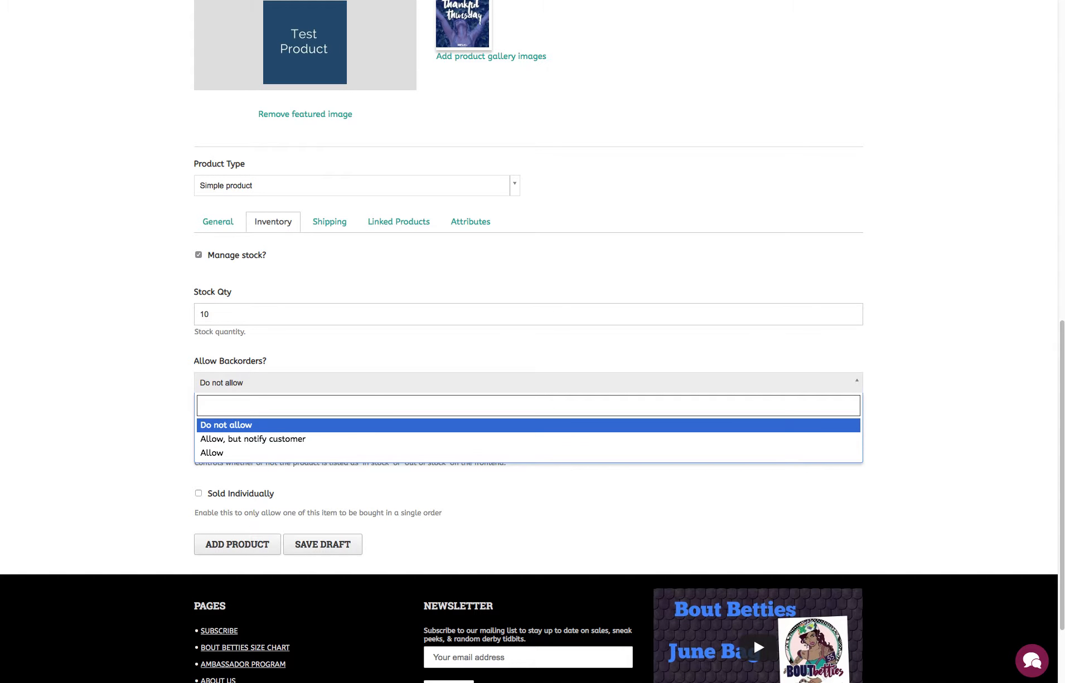
key("Return")
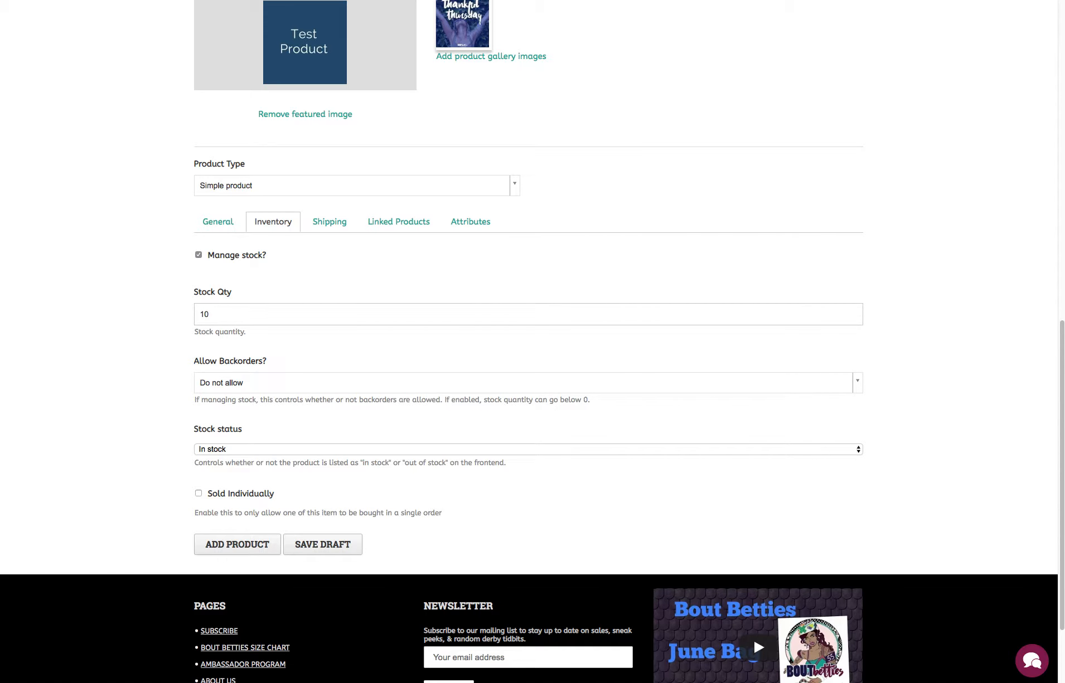
Step: Review the stock status choices, keep In stock, and try the Sold Individually option before disabling it again
left_click(250, 450)
left_click(238, 451)
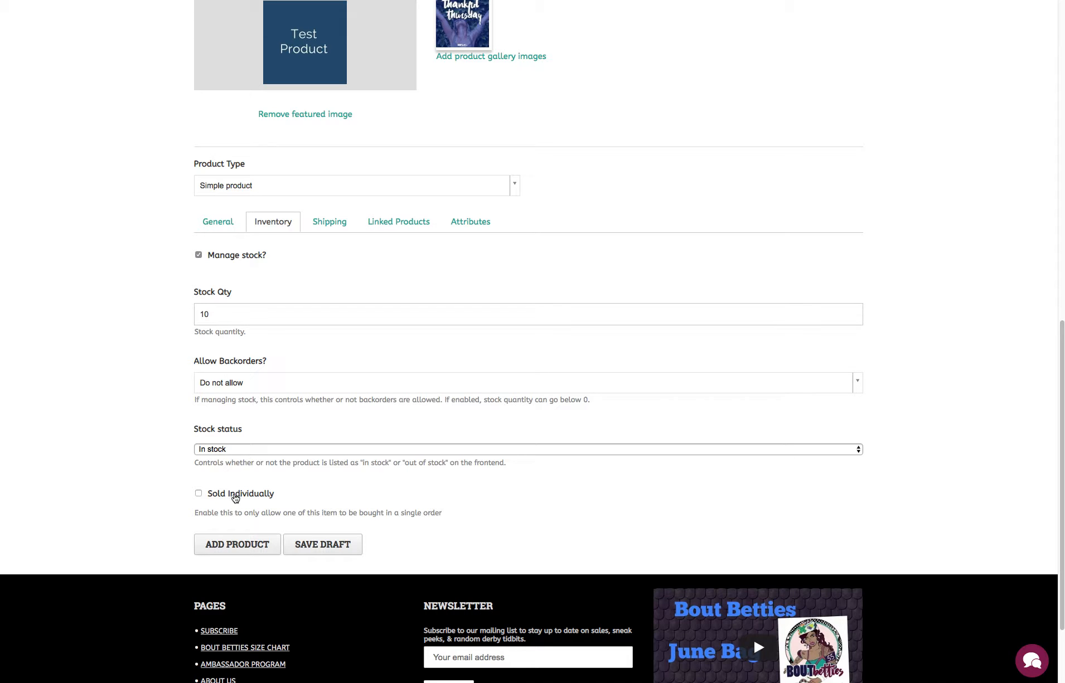
left_click(236, 496)
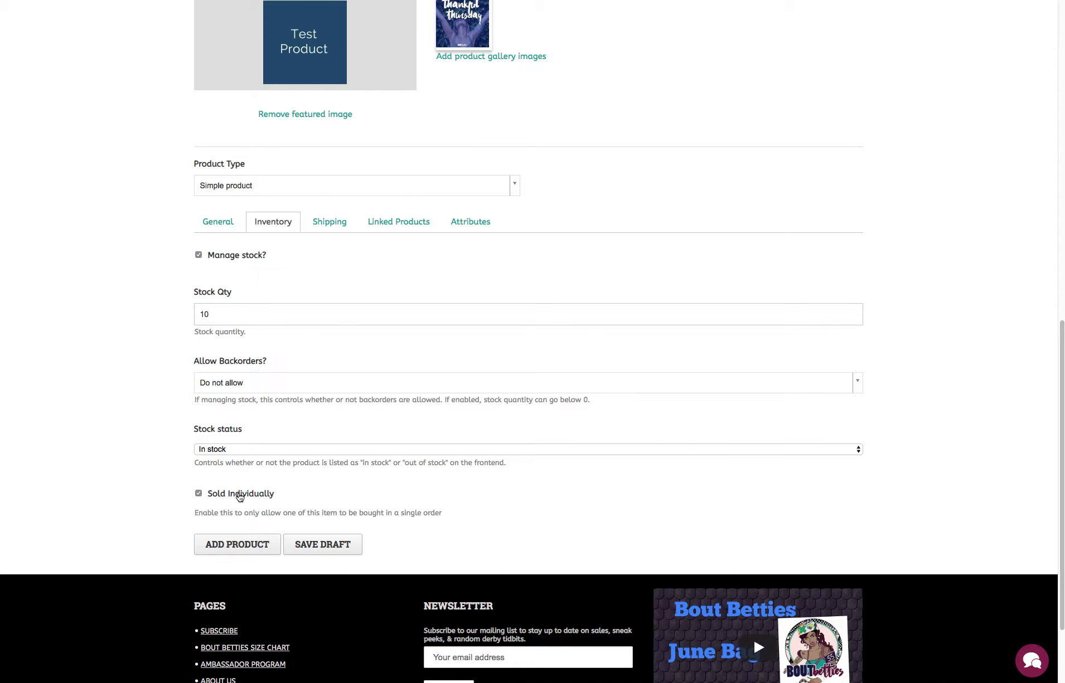
left_click(240, 497)
Step: Examine the product's shipping, linked products and attributes settings
left_click(330, 221)
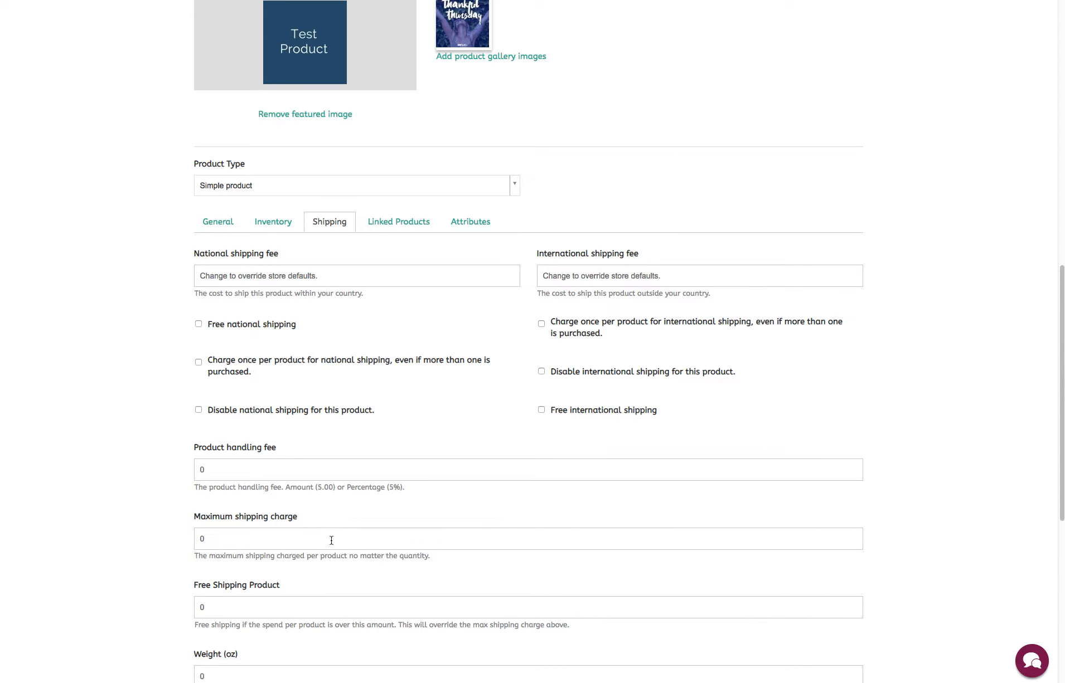
left_click(399, 224)
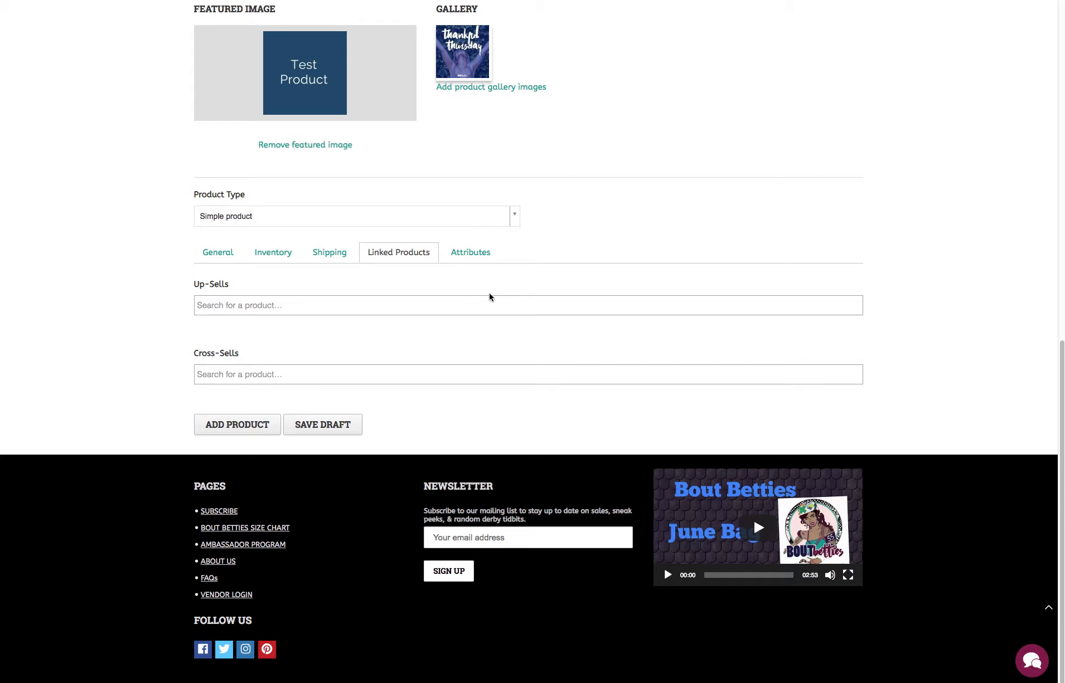
left_click(483, 259)
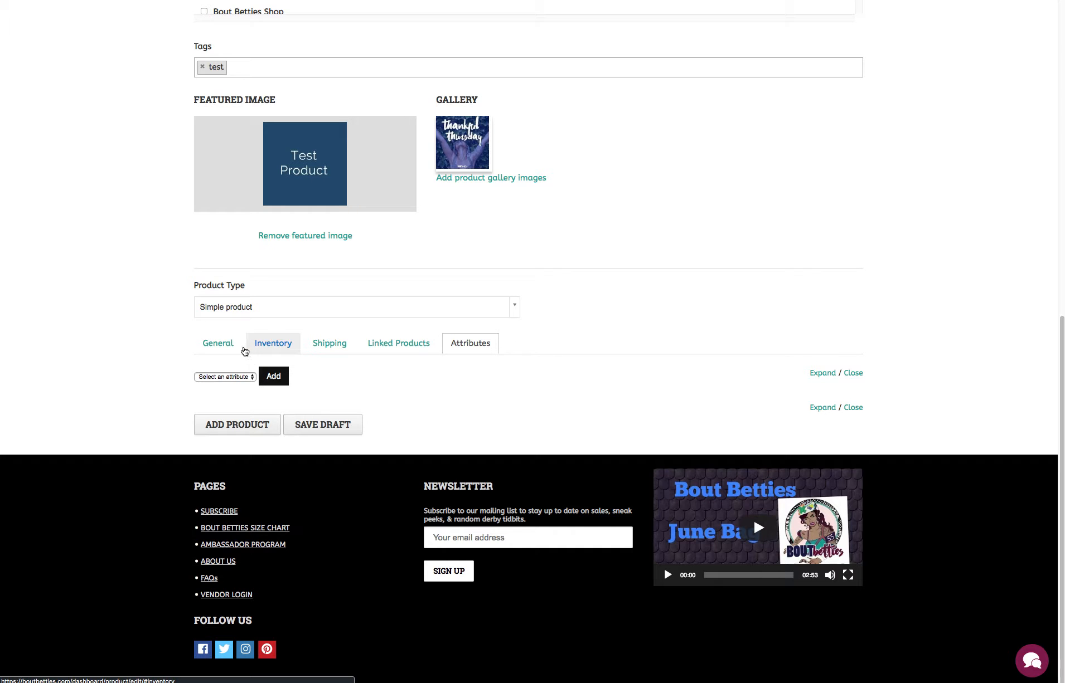
Step: Return to the inventory settings and submit the simple product to the store
left_click(267, 346)
scroll(261, 351, "down", 2)
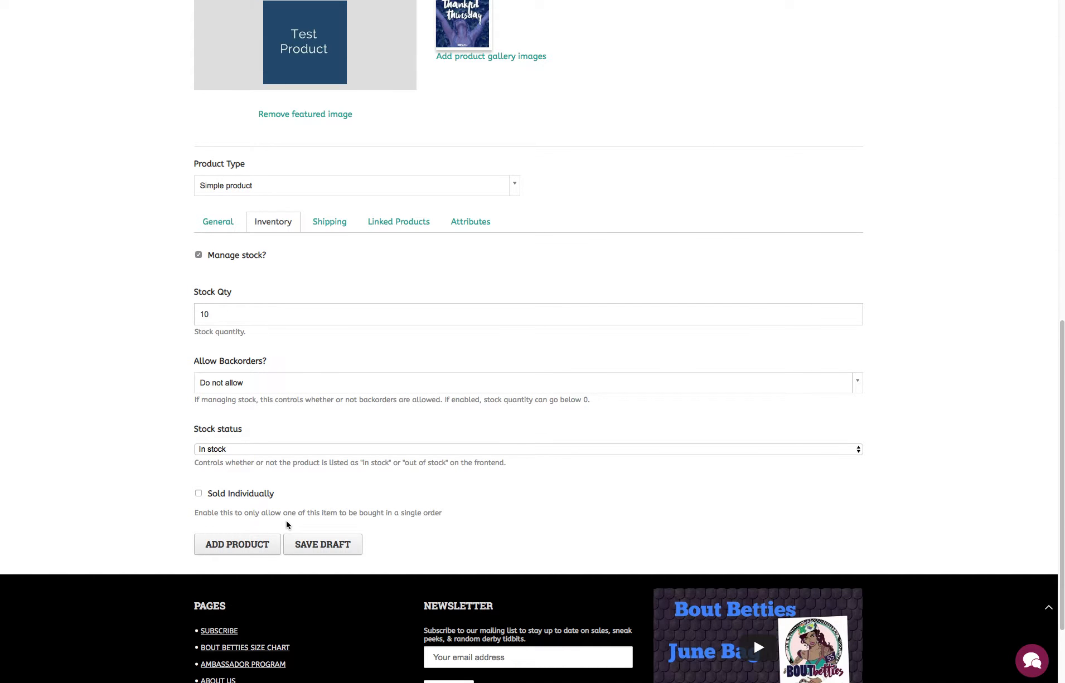
left_click(236, 548)
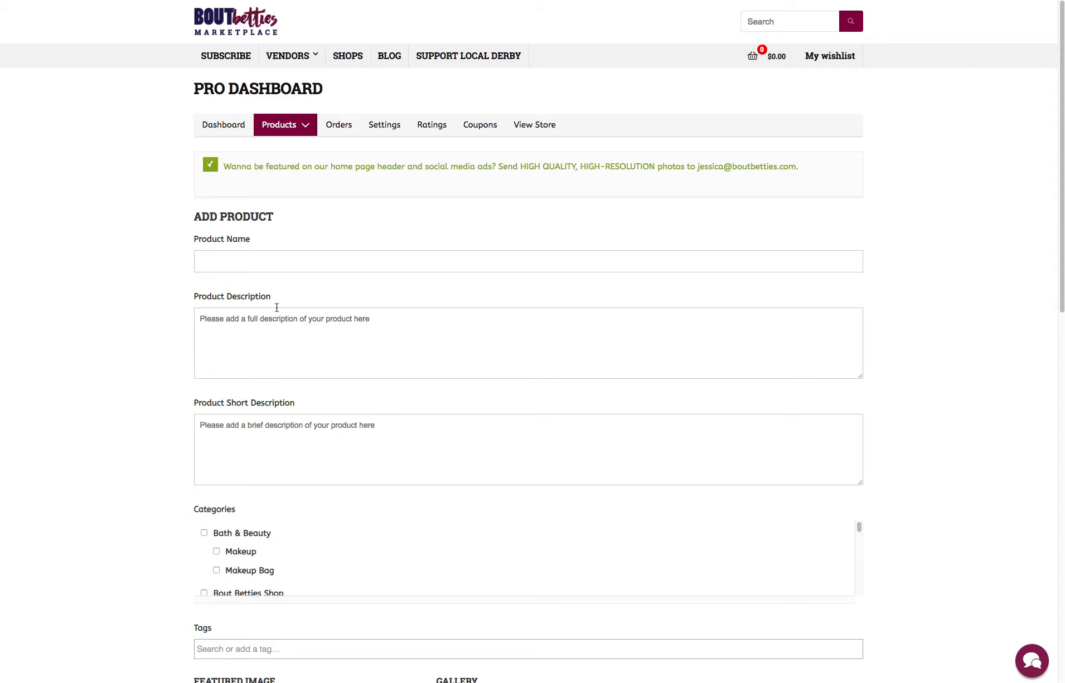
Step: Set the product type to Variable product on the blank product form
left_click(273, 261)
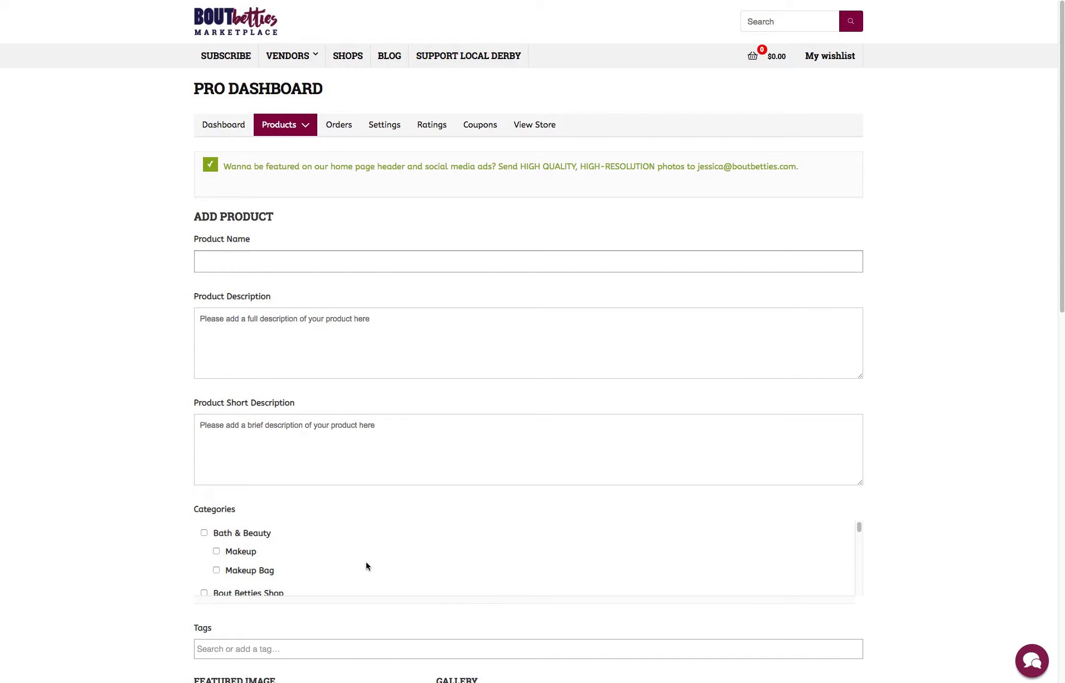
left_click_drag(1058, 208, 1044, 489)
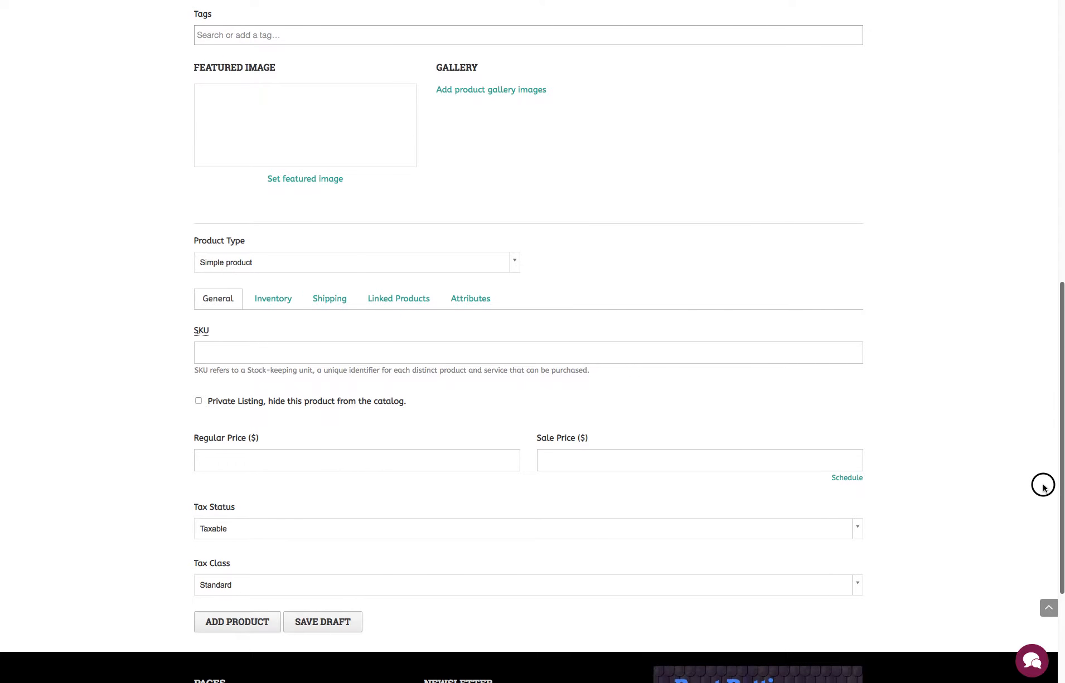
left_click(293, 262)
left_click(266, 348)
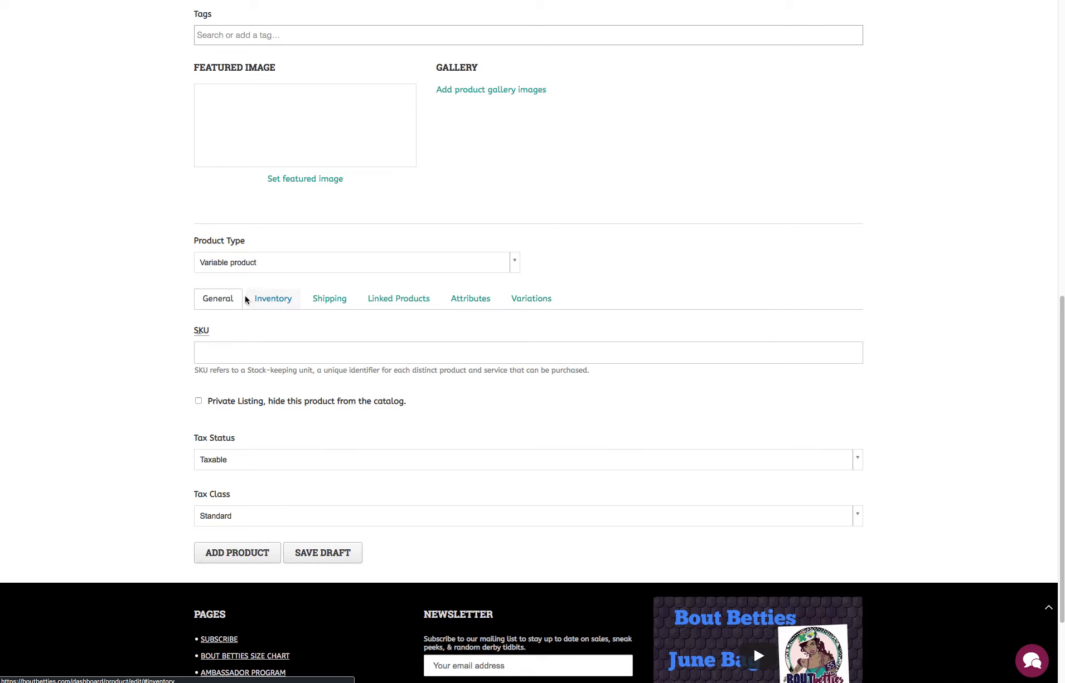
Step: Examine the variable product's general, inventory and shipping settings
left_click(221, 297)
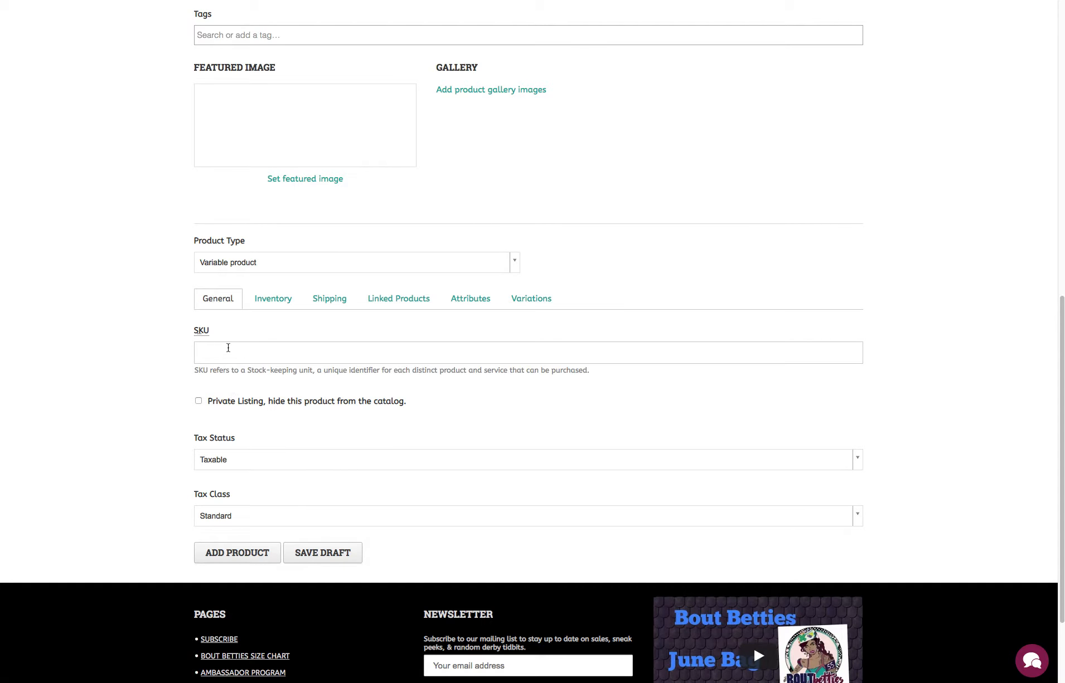
left_click(272, 302)
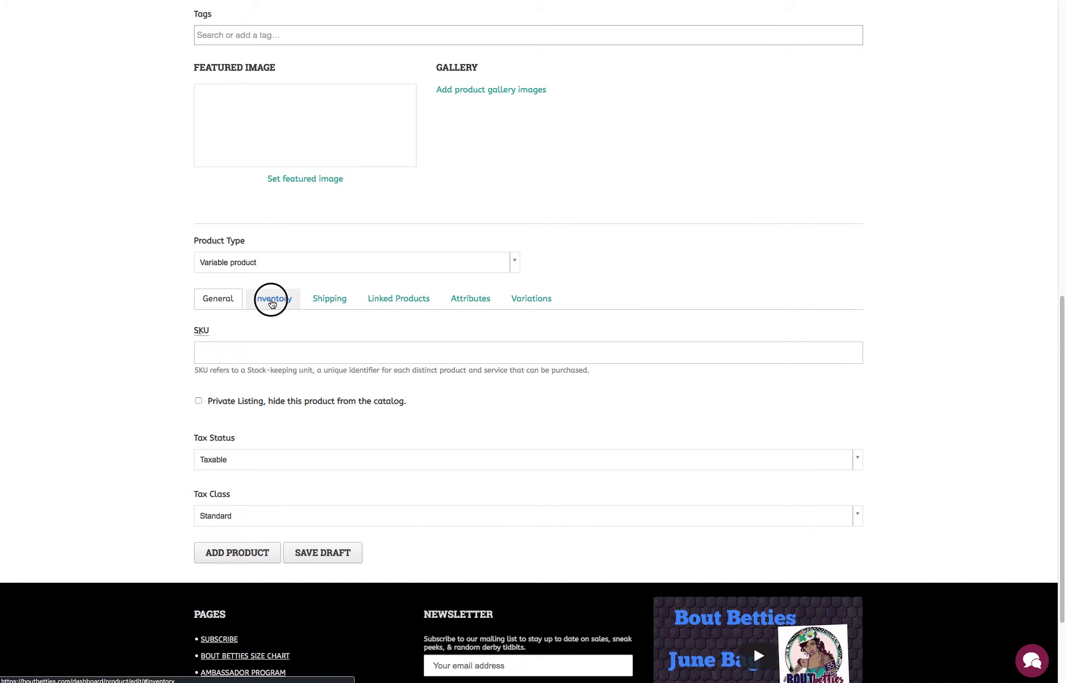
left_click(336, 306)
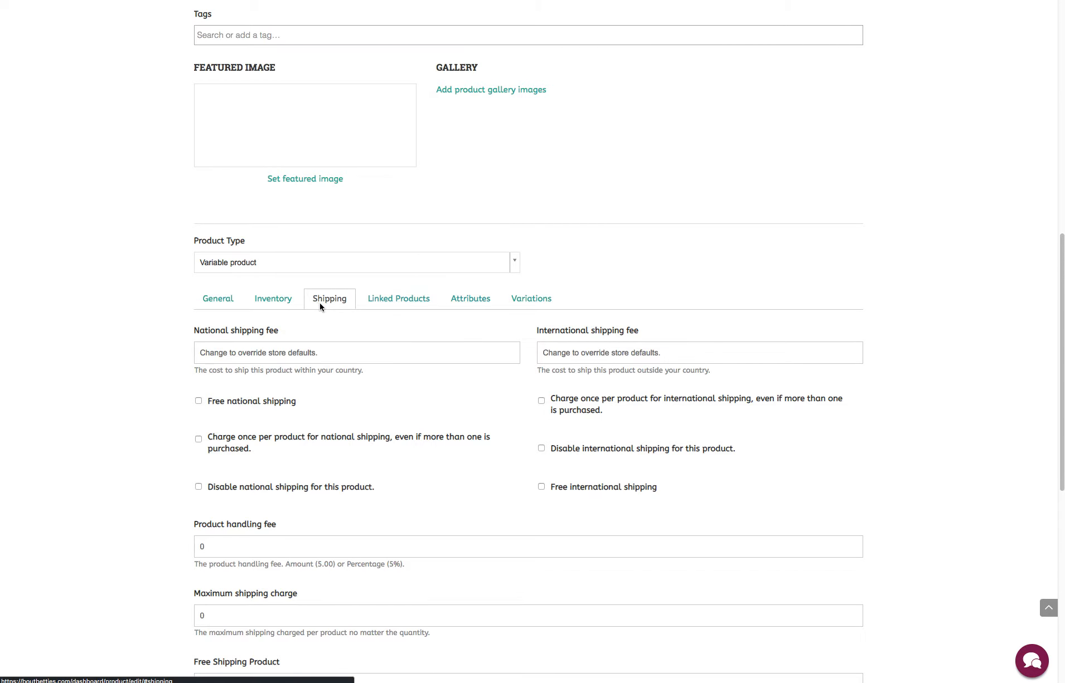
Step: Add the Size attribute to the variable product
left_click(474, 303)
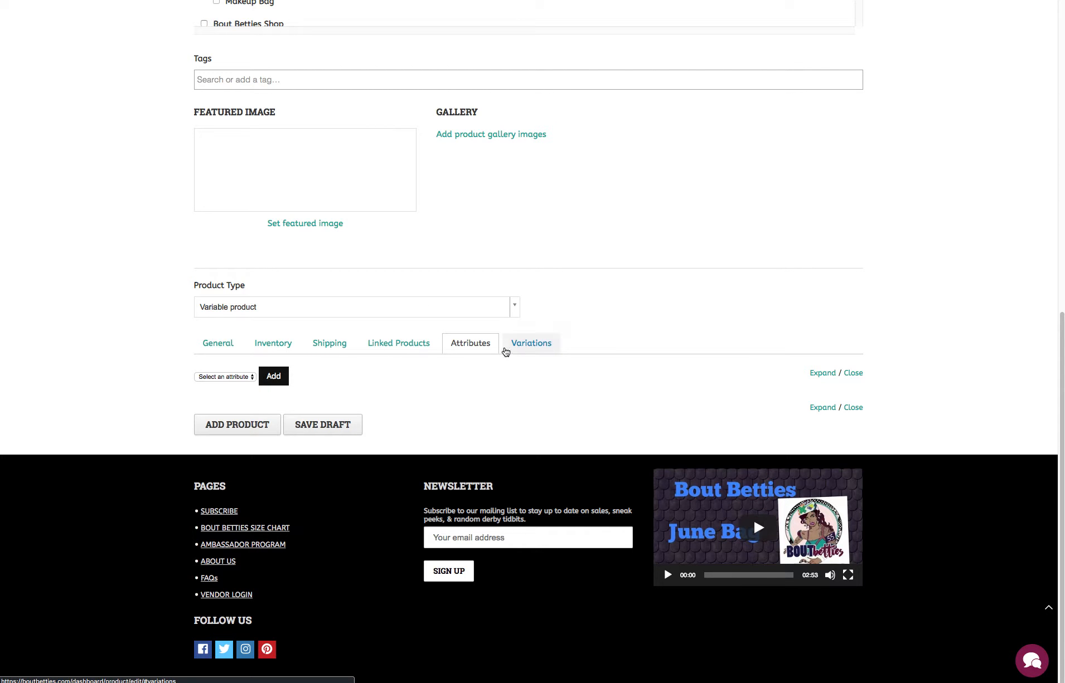
left_click(243, 378)
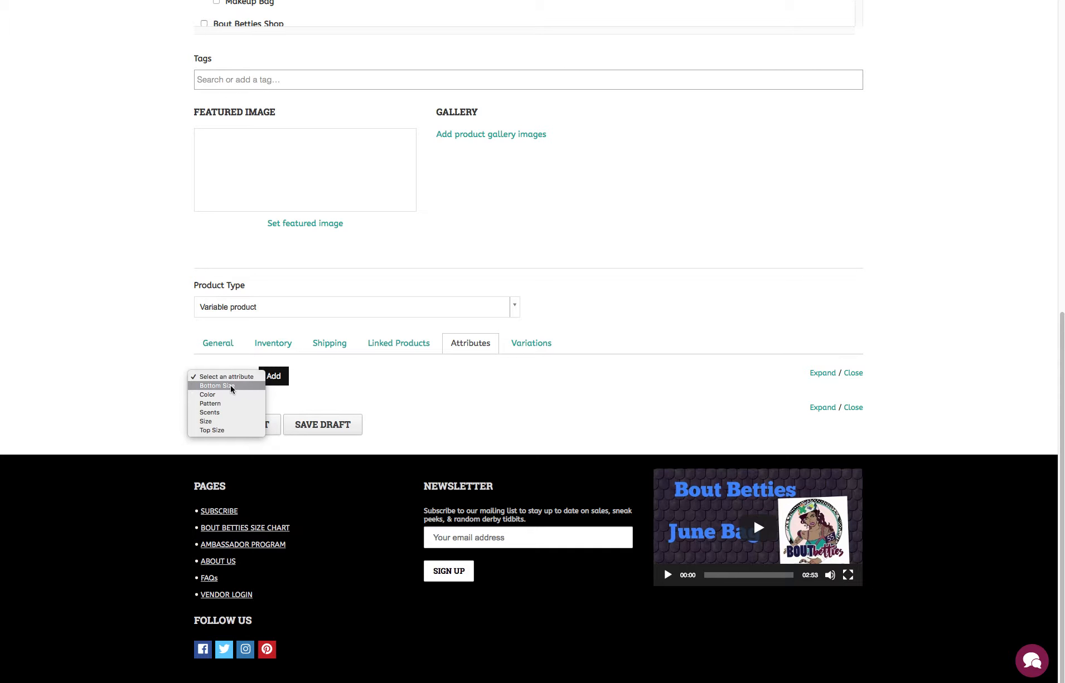
left_click(217, 422)
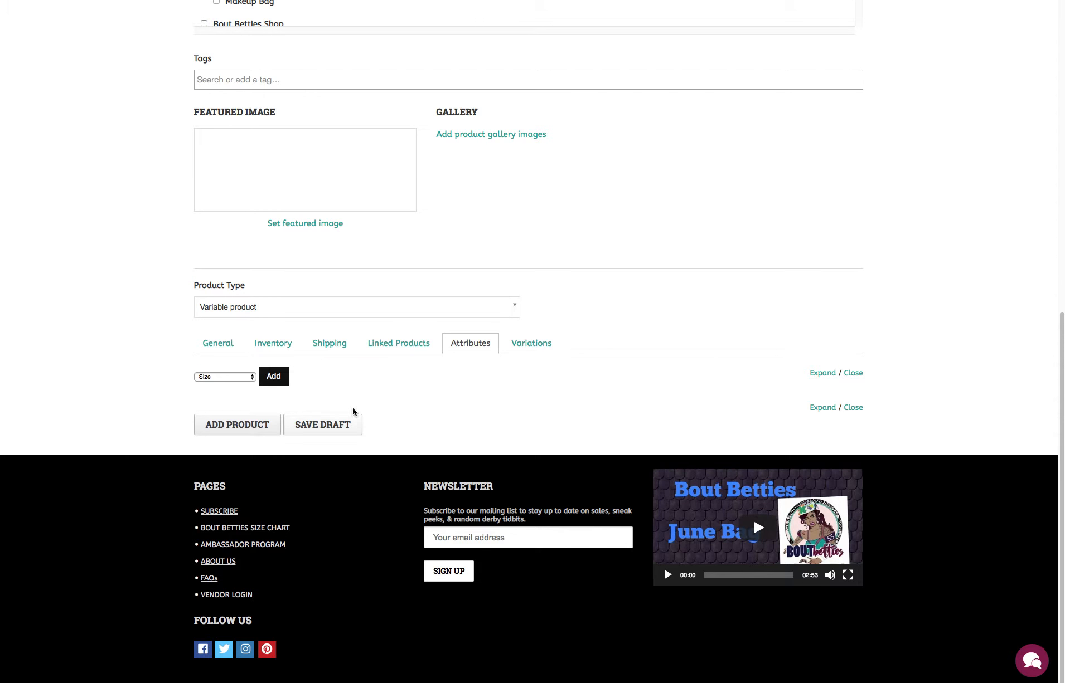
left_click(274, 380)
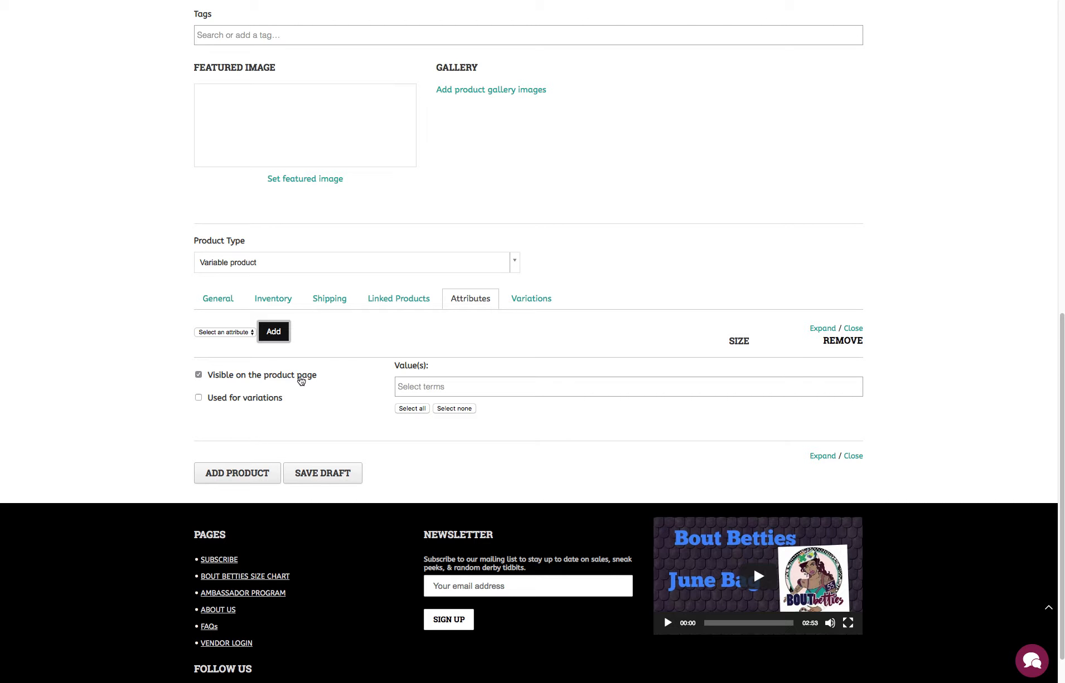
Step: Enable the Size attribute for variations and add Plus Size as its first value
left_click(198, 399)
left_click(474, 386)
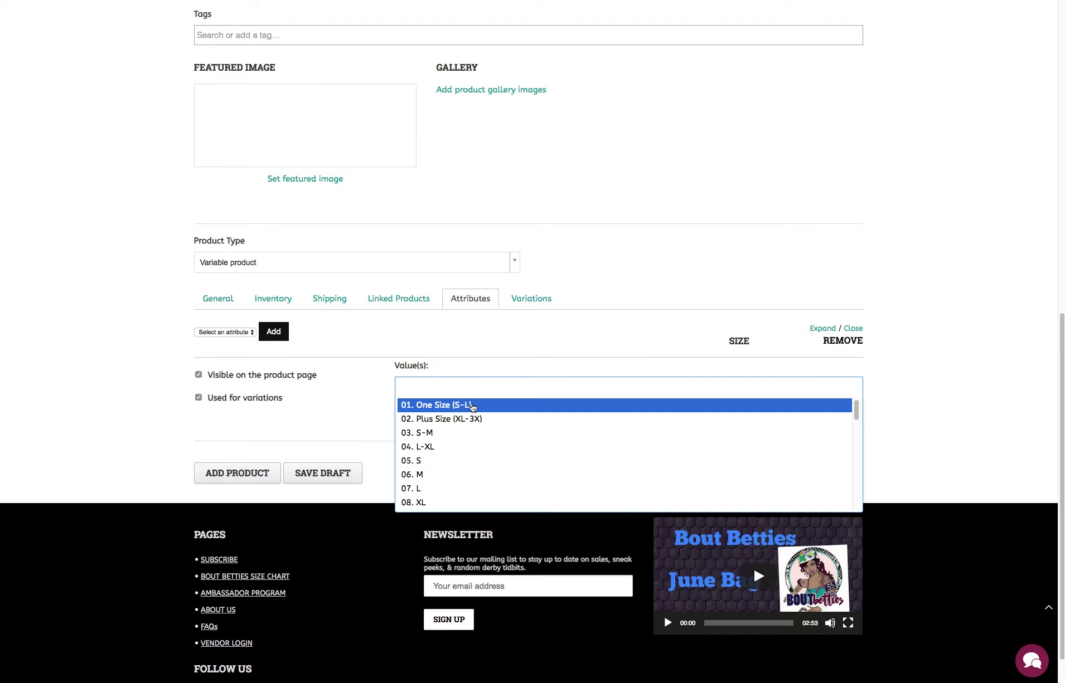
mouse_move(856, 411)
left_mouse_down()
mouse_move(862, 501)
mouse_move(862, 389)
left_mouse_up()
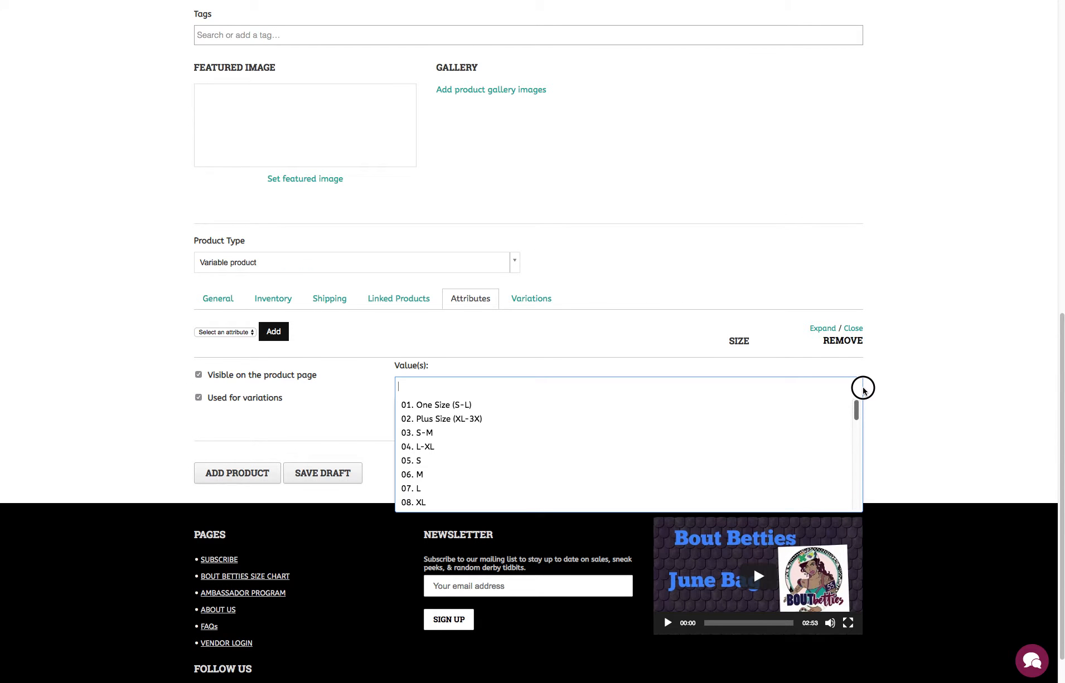
left_click(905, 389)
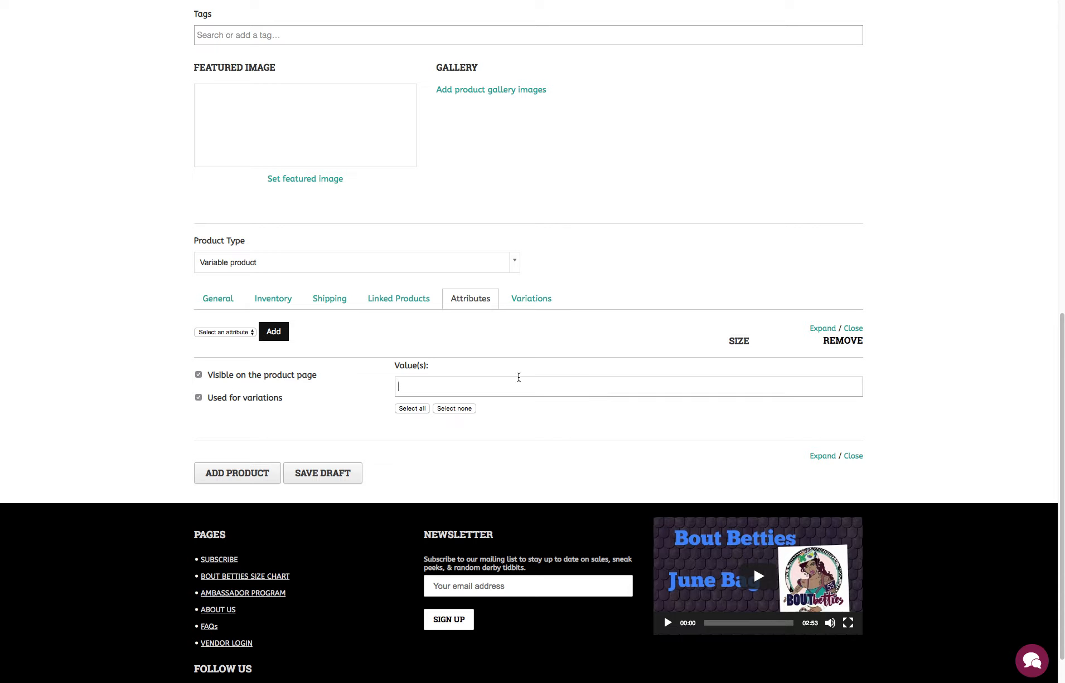
left_click(512, 385)
left_click(500, 395)
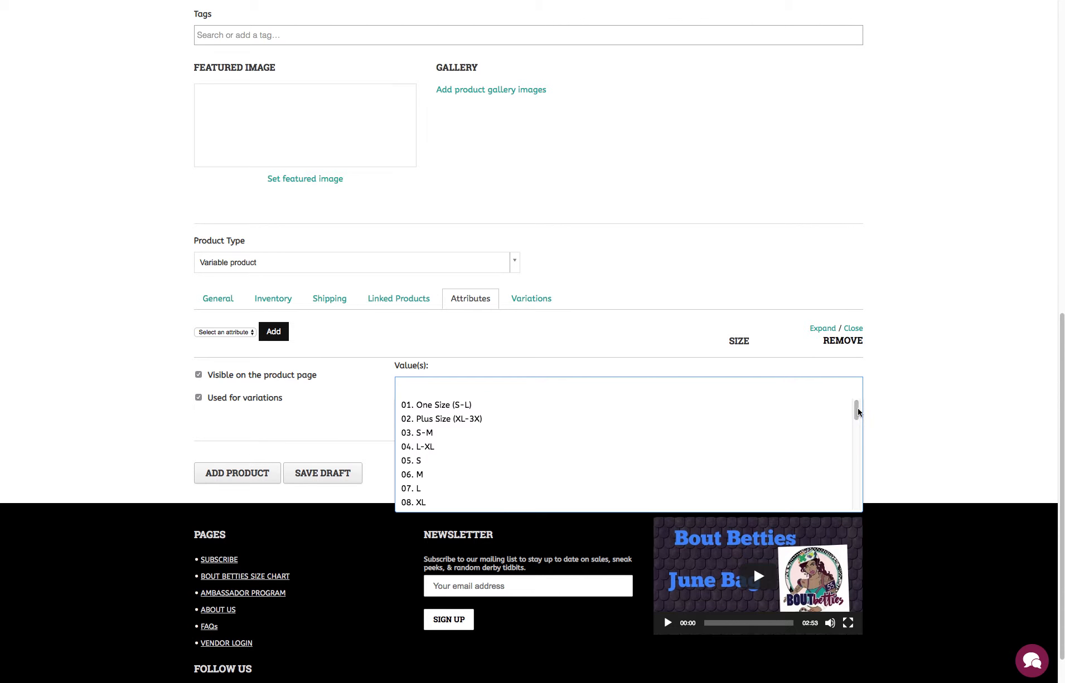
left_click_drag(857, 409, 867, 505)
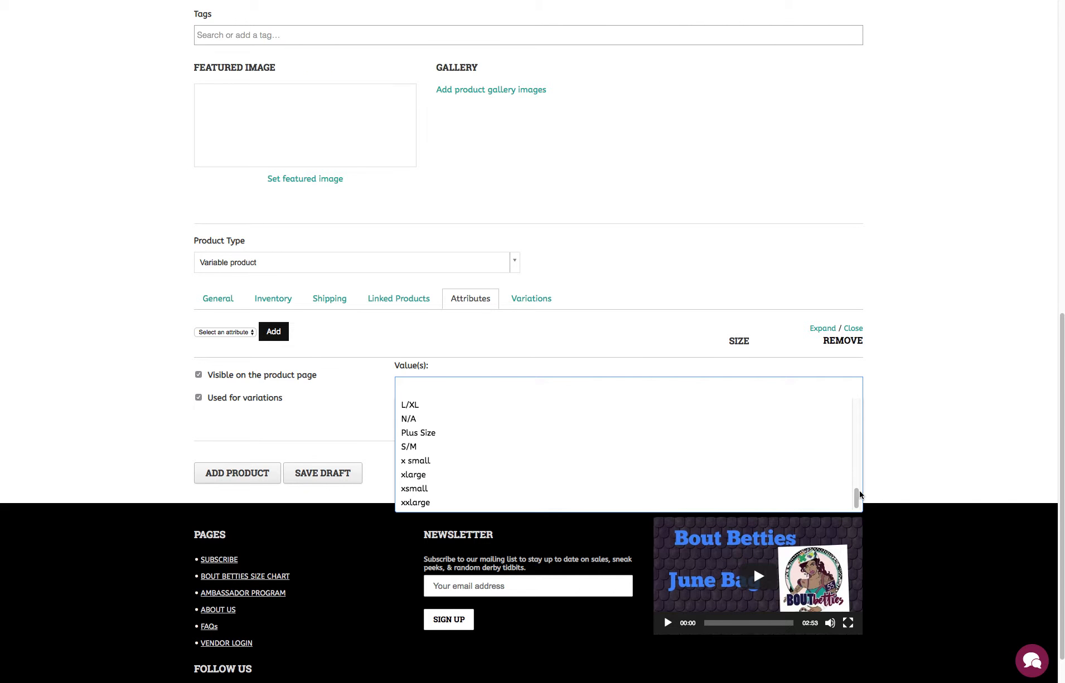
left_click_drag(857, 497, 857, 498)
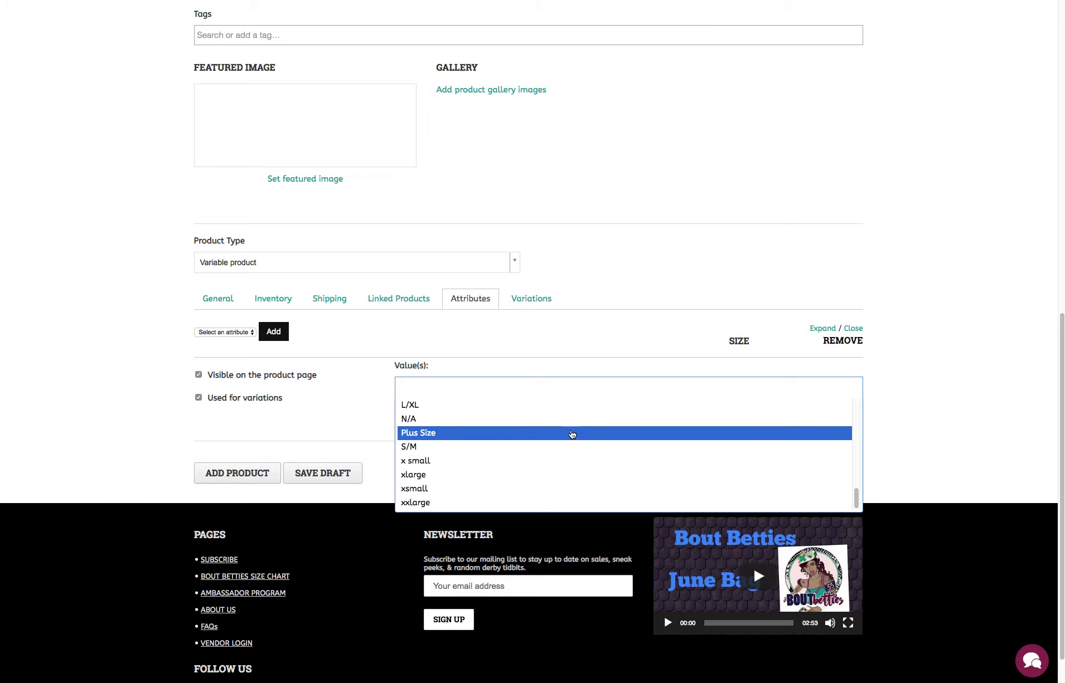
left_click(666, 435)
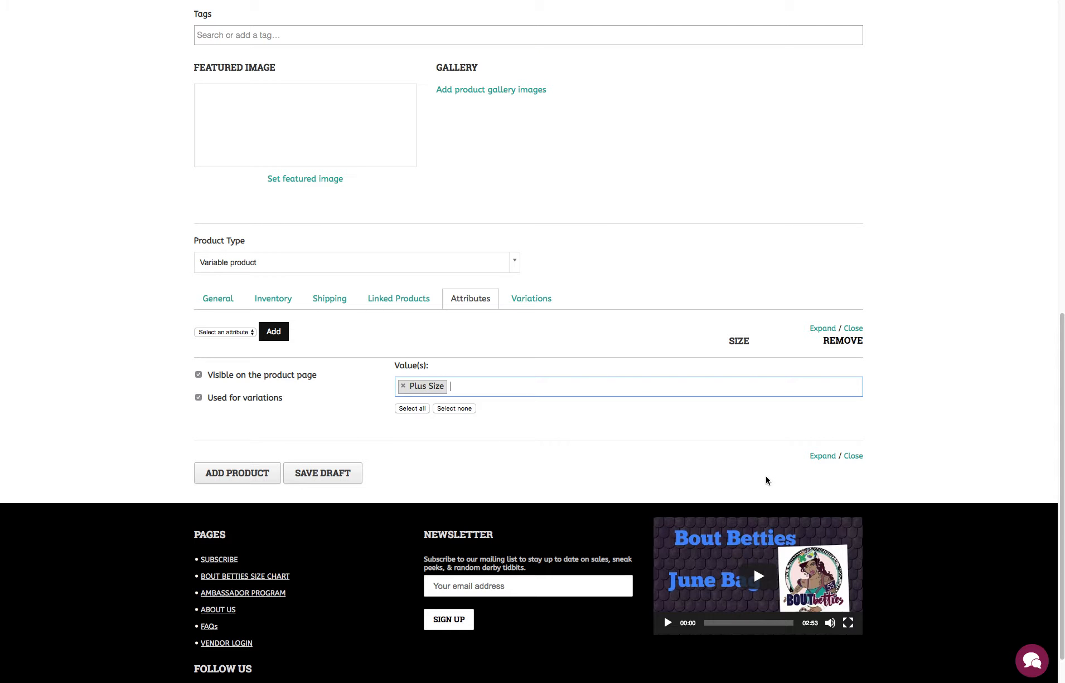
Step: Add the sizes 05. S, 06. M and 07. L to the Size attribute's values
left_click(471, 385)
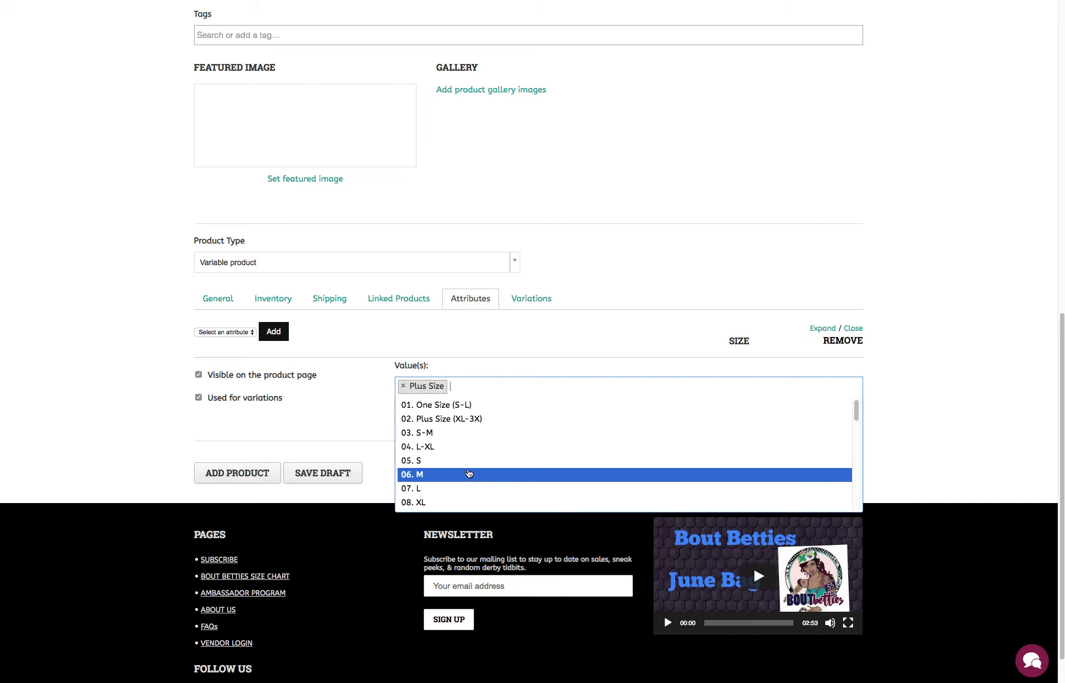
left_click(468, 461)
left_click(527, 386)
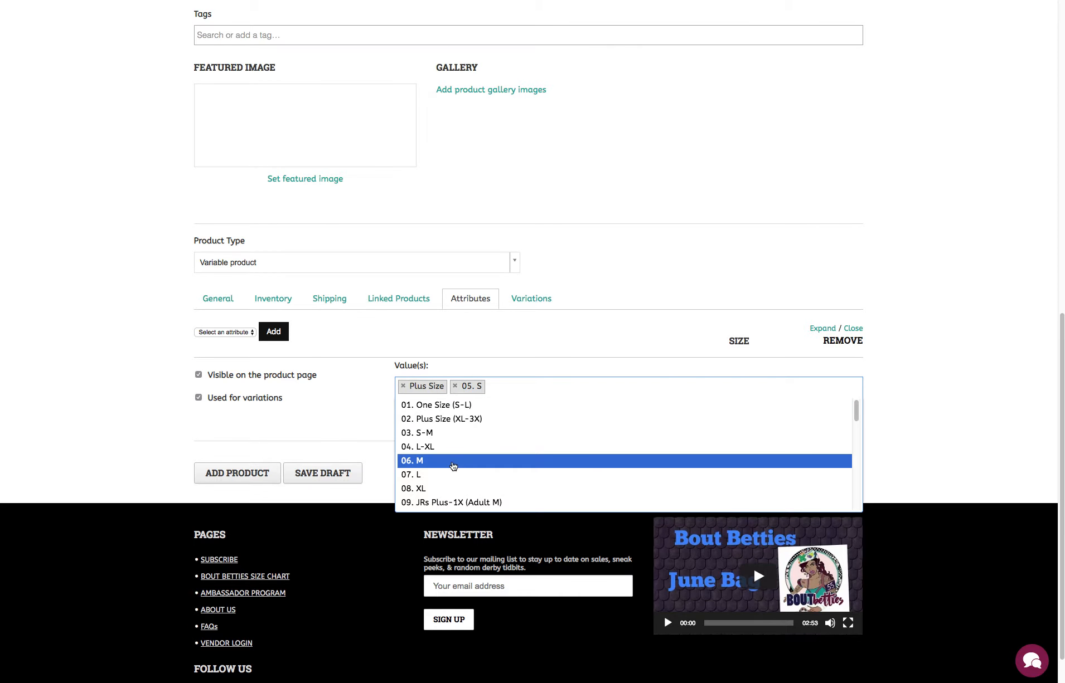
left_click(453, 465)
left_click(534, 385)
left_click(454, 462)
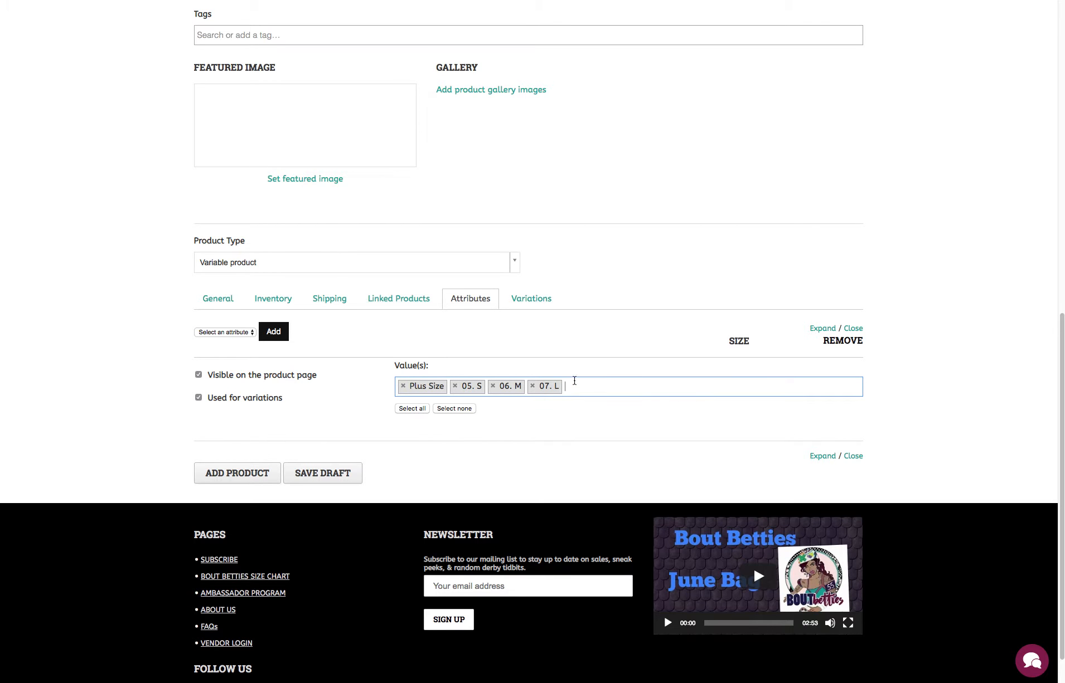
Step: Create variations from all attributes, after rechecking the selected size values
left_click(532, 300)
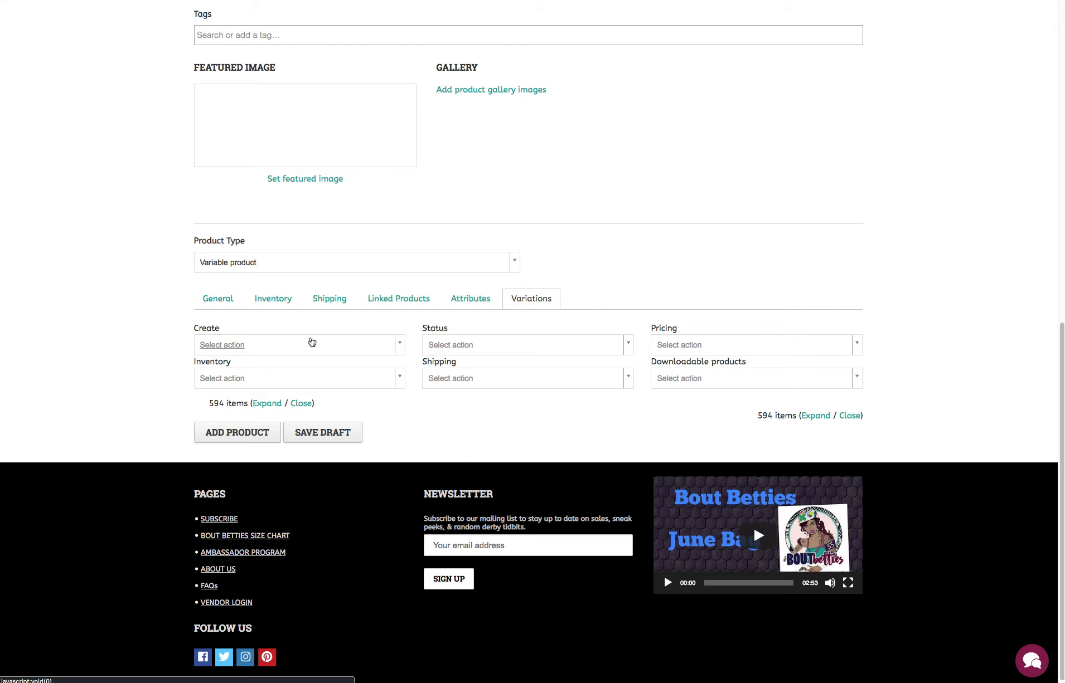
left_click(308, 348)
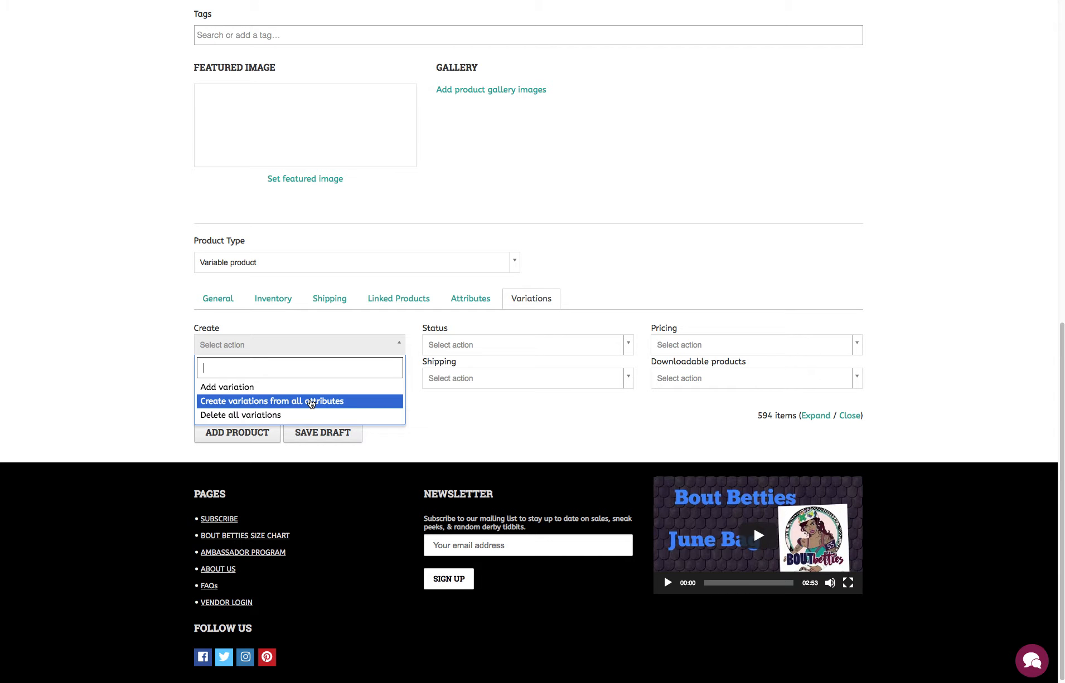
left_click(477, 310)
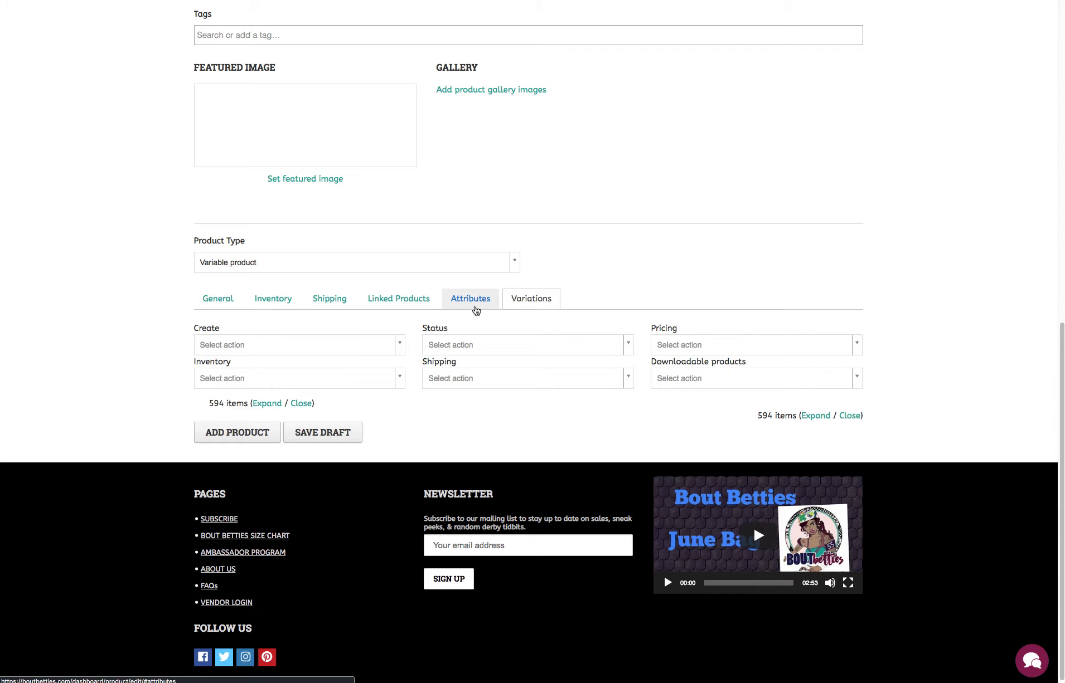
left_click(471, 301)
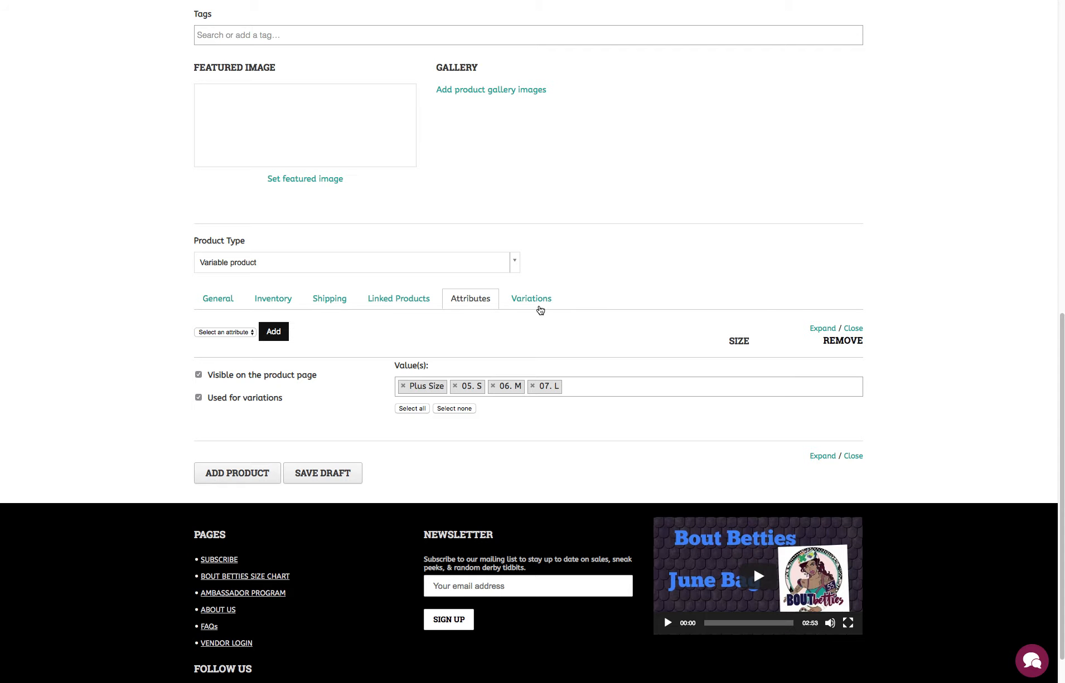
left_click(535, 302)
left_click(304, 345)
left_click(278, 402)
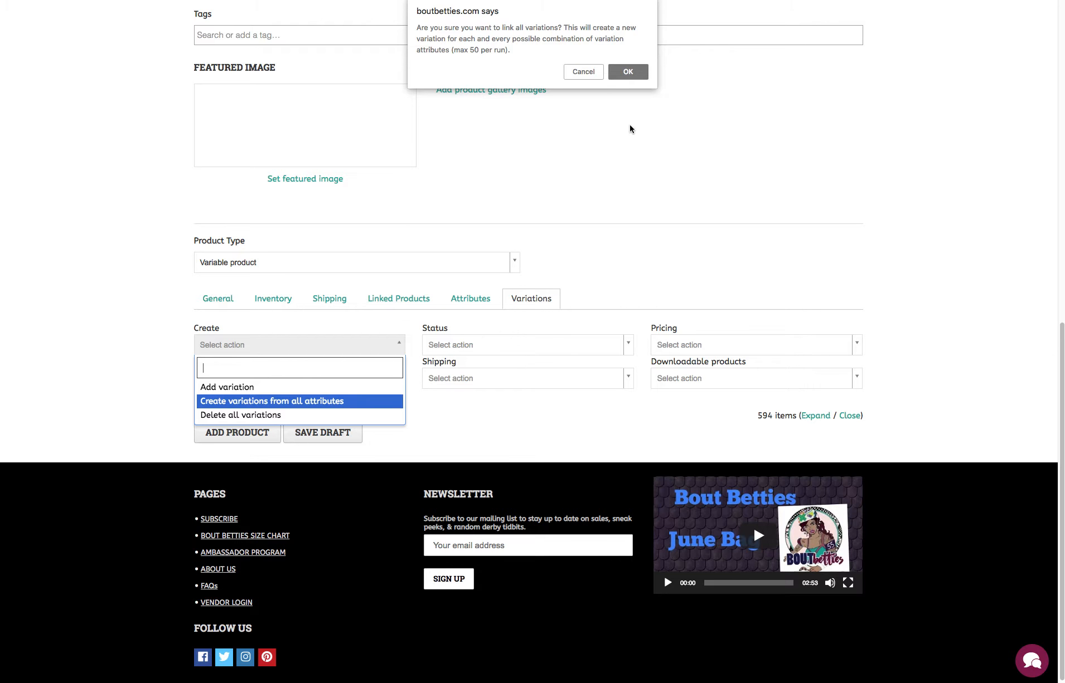
left_click(629, 70)
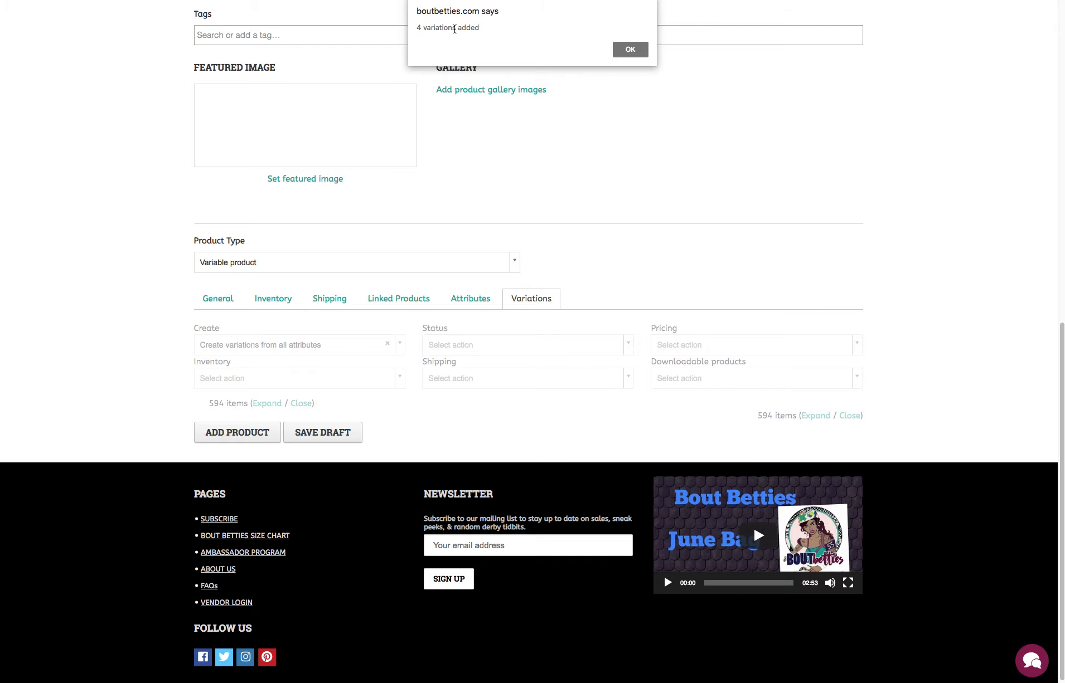
left_click(641, 54)
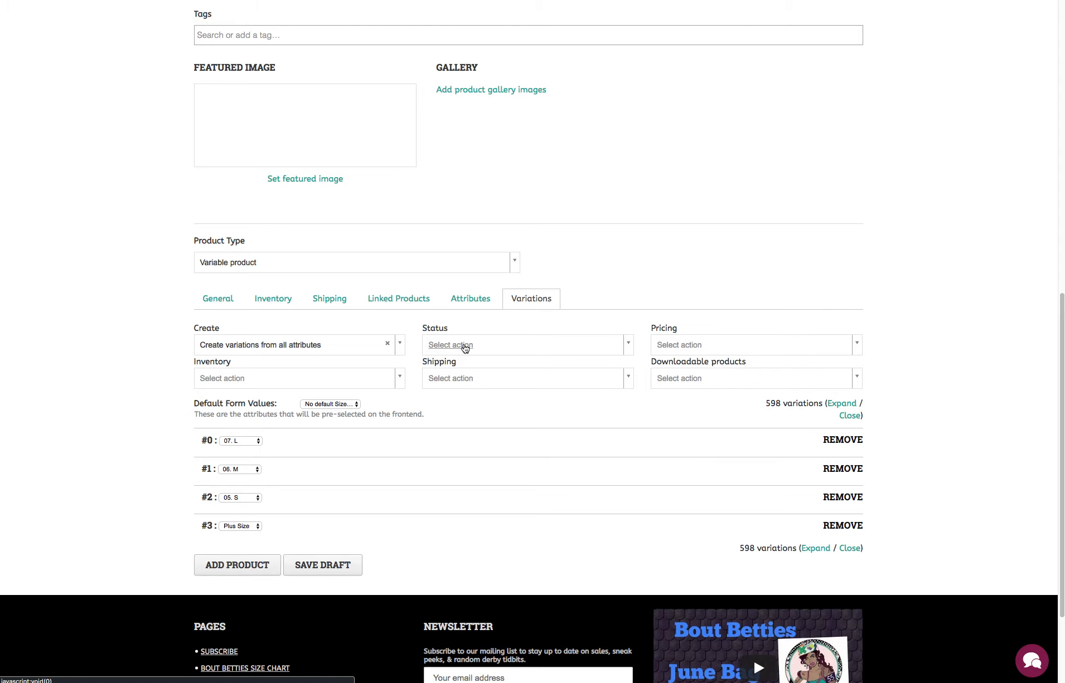
Step: Toggle the Enabled status for all variations and set their shipping width to 10in
left_click(521, 345)
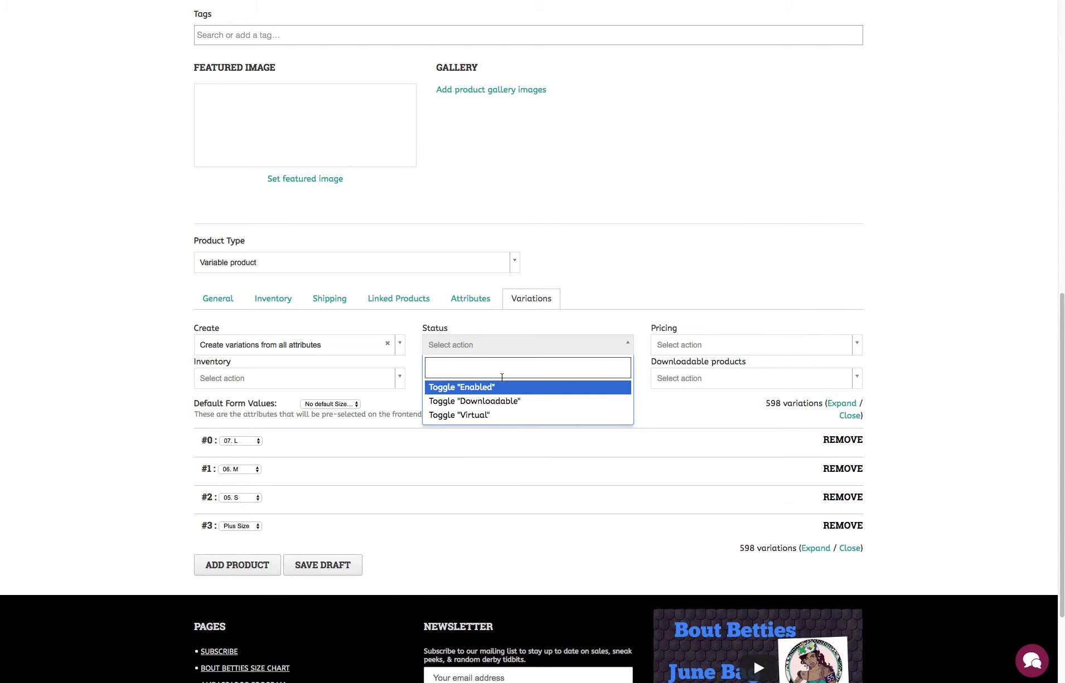
left_click(483, 388)
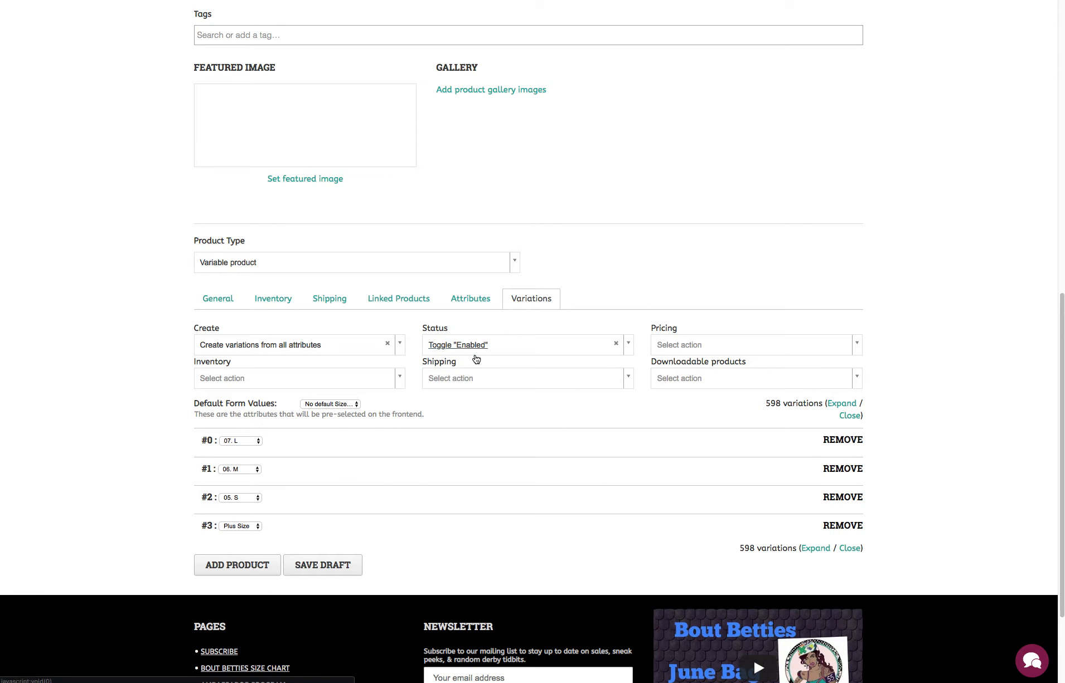
left_click(629, 380)
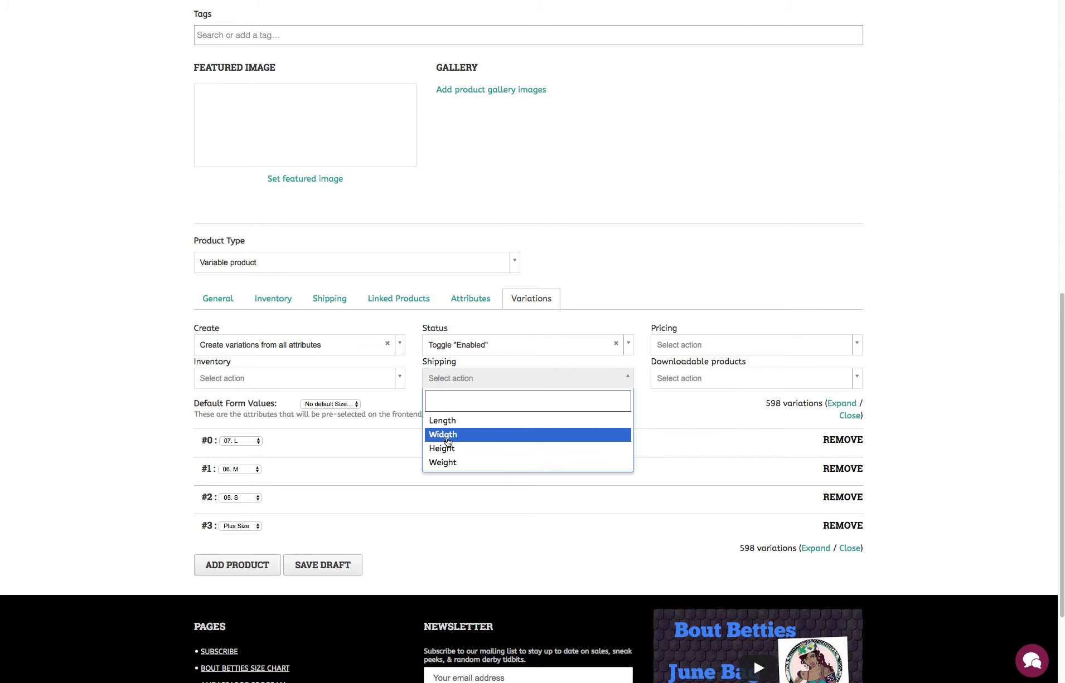
left_click(601, 332)
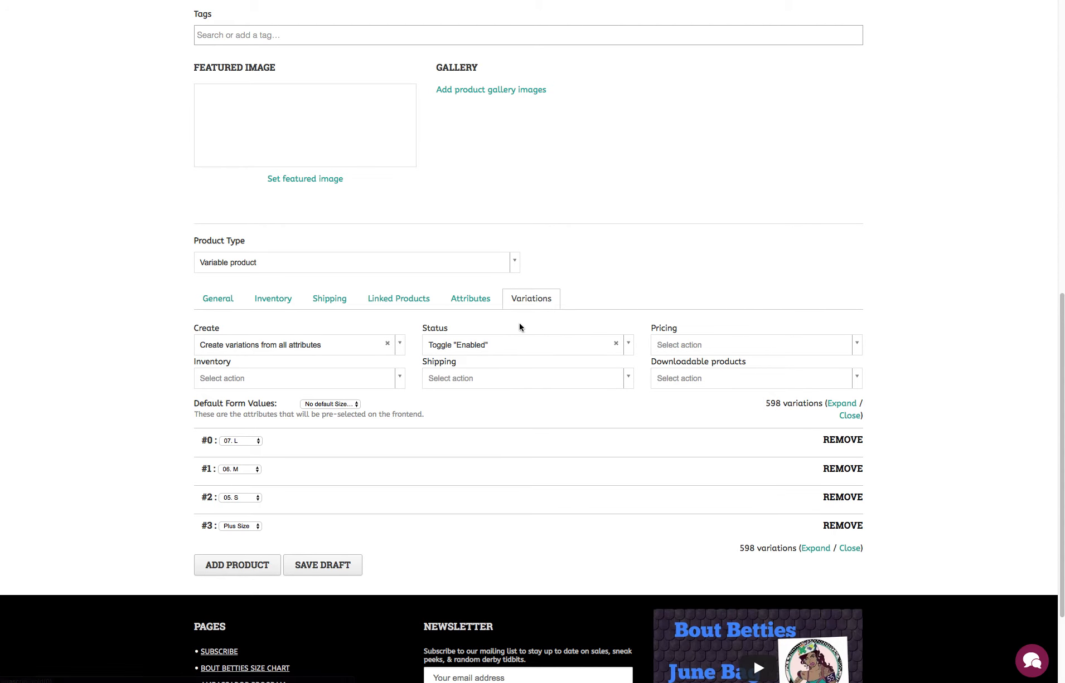
left_click(604, 382)
left_click(455, 436)
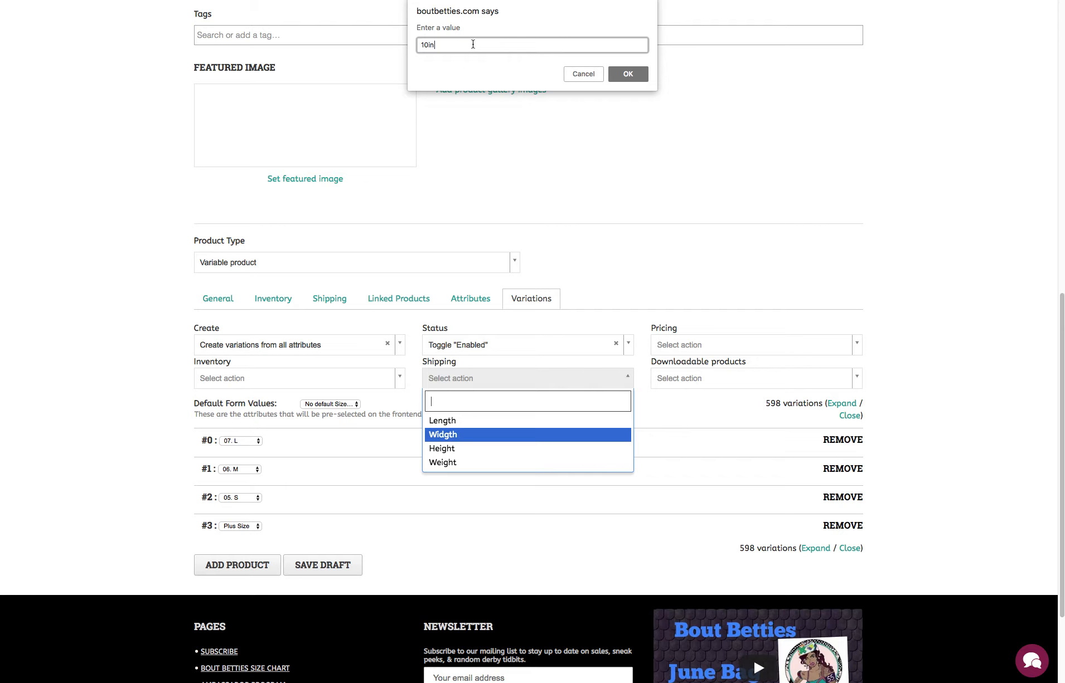
left_click(629, 75)
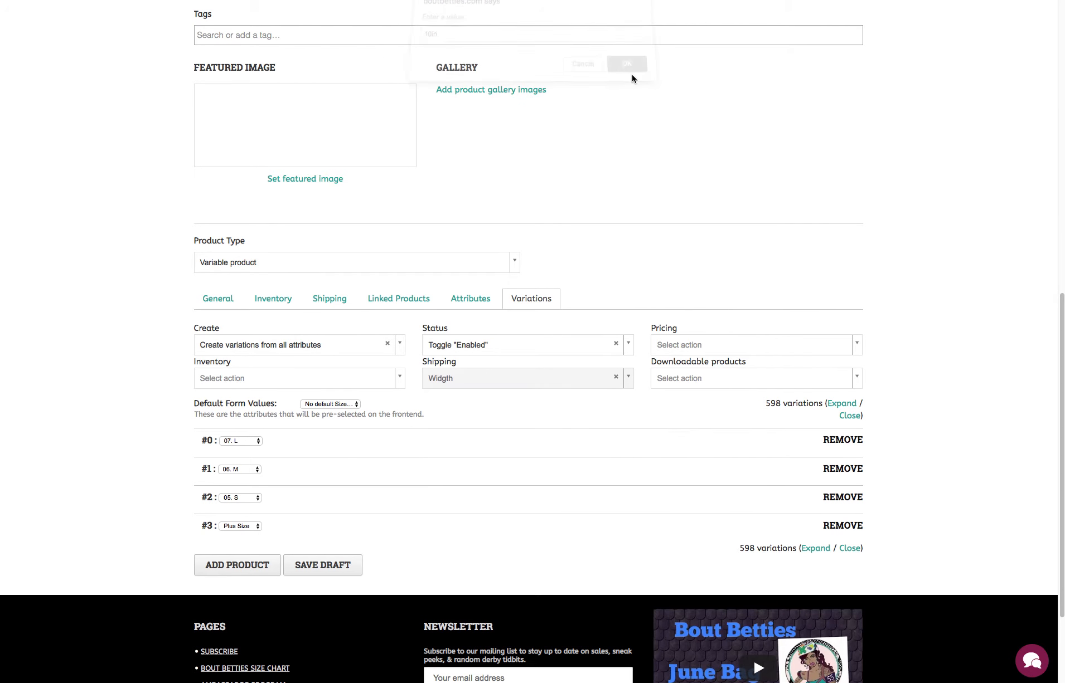
Step: Set the shipping weight of all variations to 5 oz
left_click(629, 383)
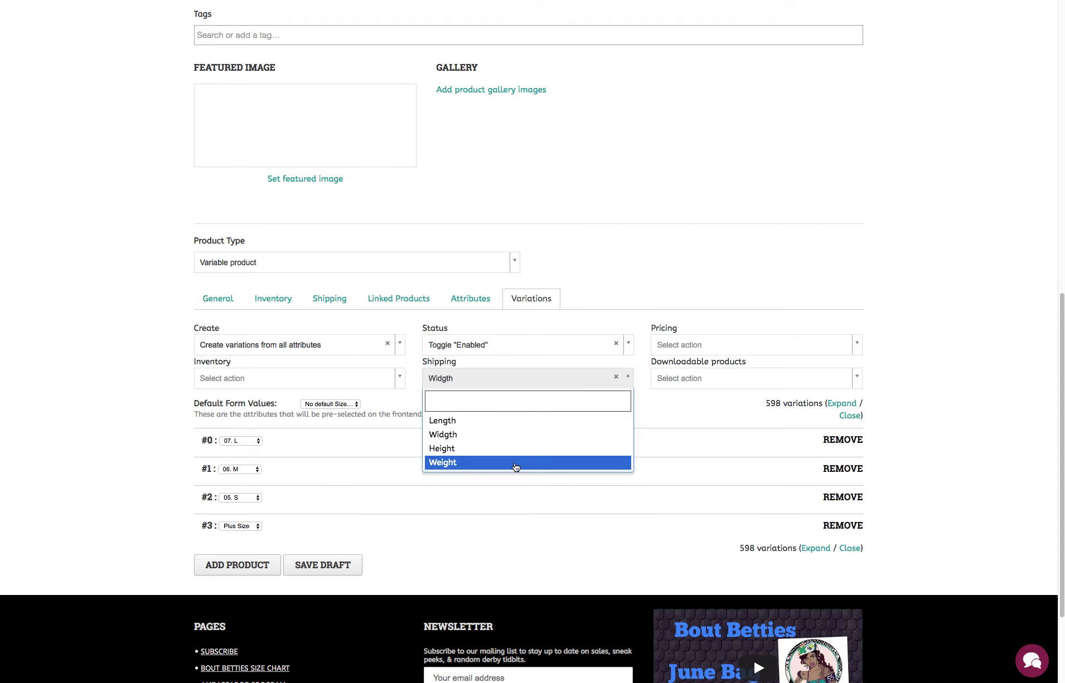
left_click(516, 464)
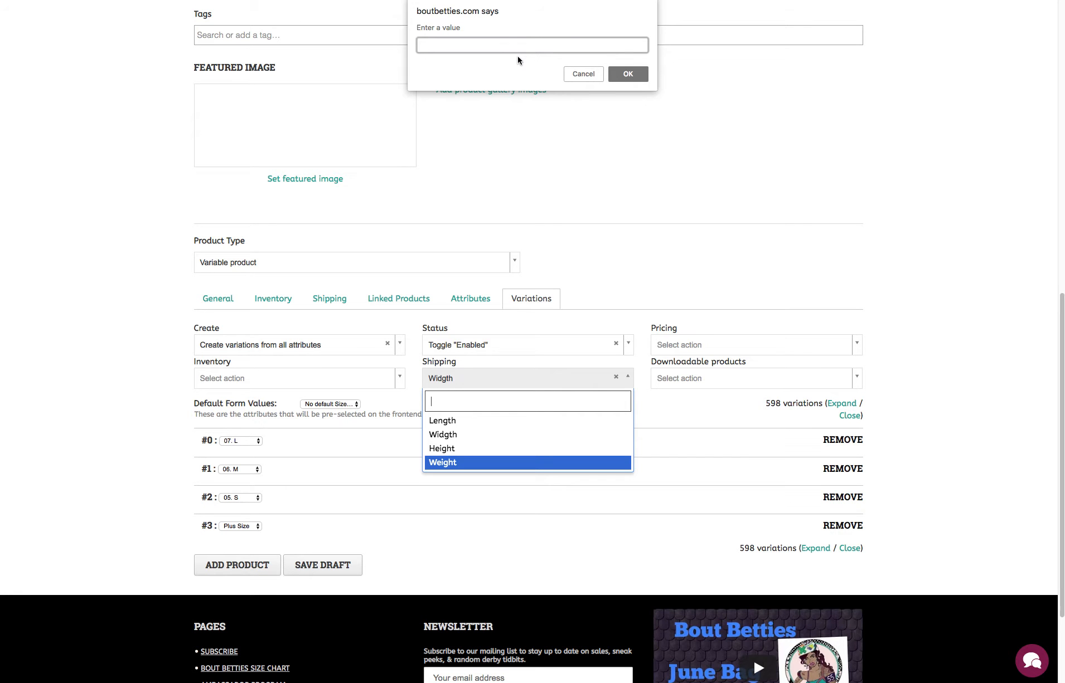
type("5")
left_click(628, 74)
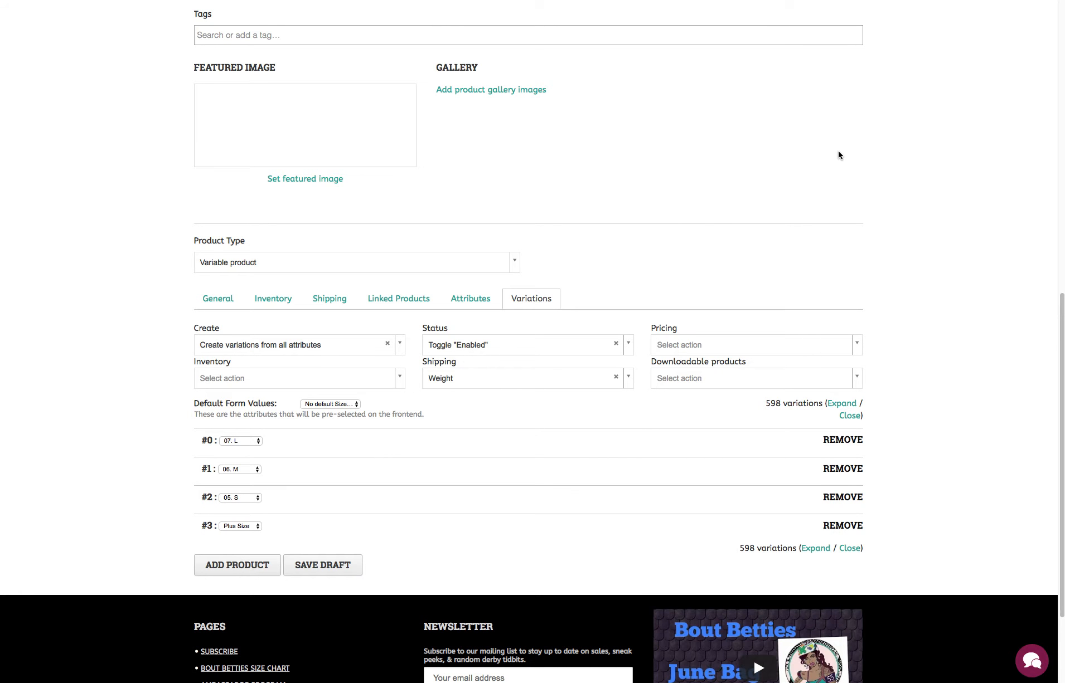
Step: Set the regular price of all variations to $20
left_click(833, 347)
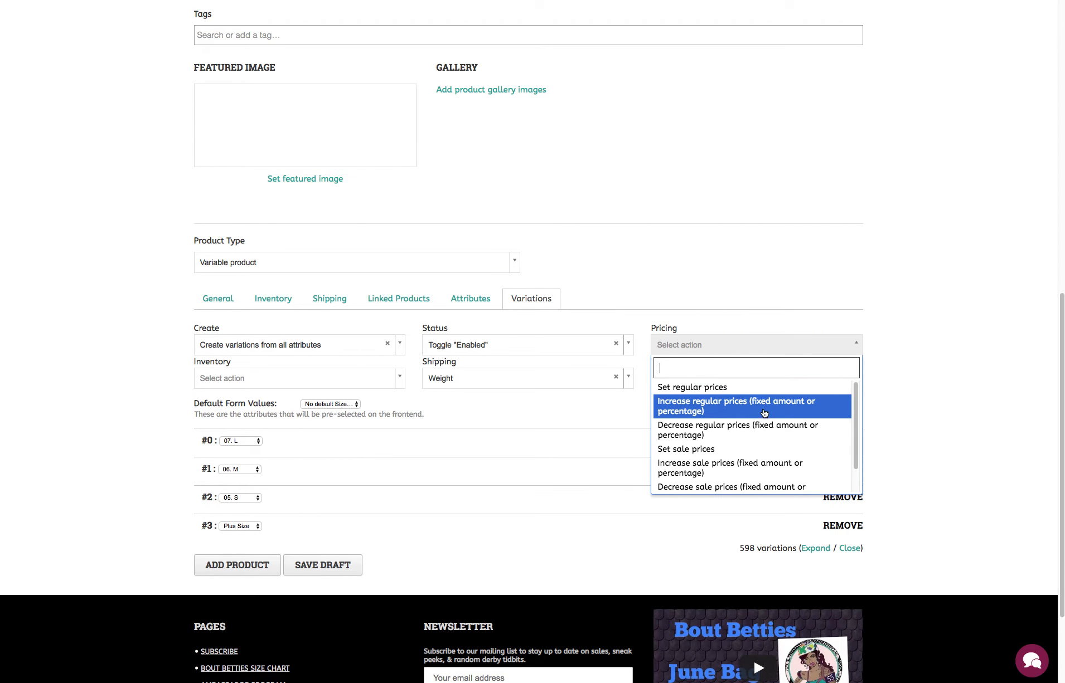
left_click(755, 390)
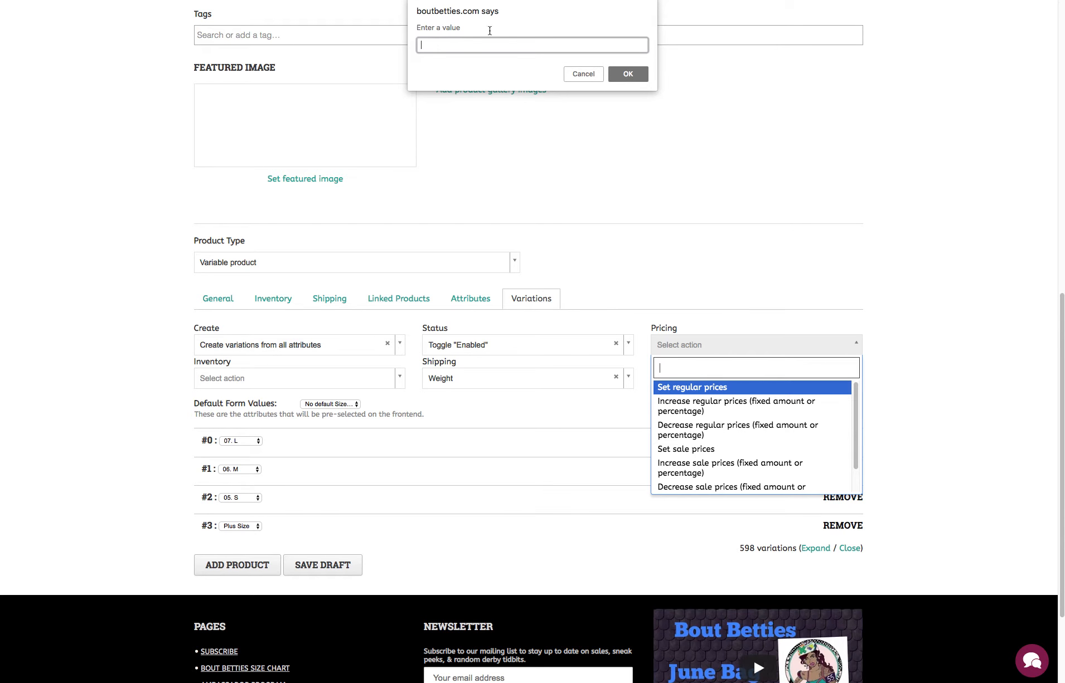
left_click(626, 75)
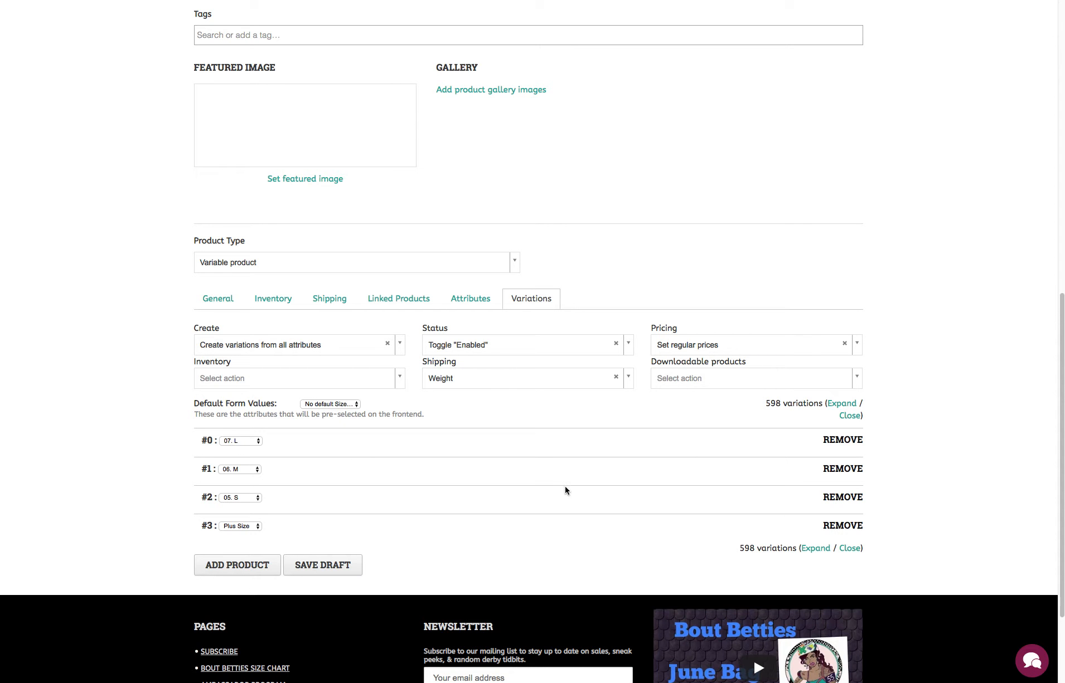
Step: Expand the 06. M variation and check its regular price, weight and dimensions
left_click(257, 470)
left_click(278, 470)
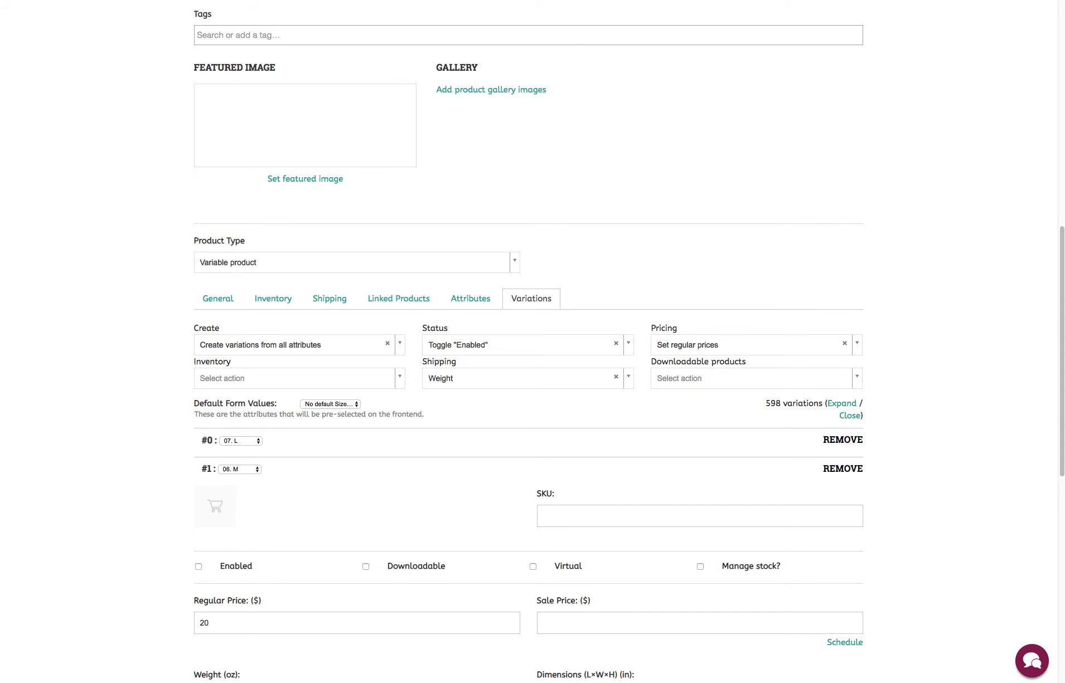
left_click_drag(1060, 300, 1060, 409)
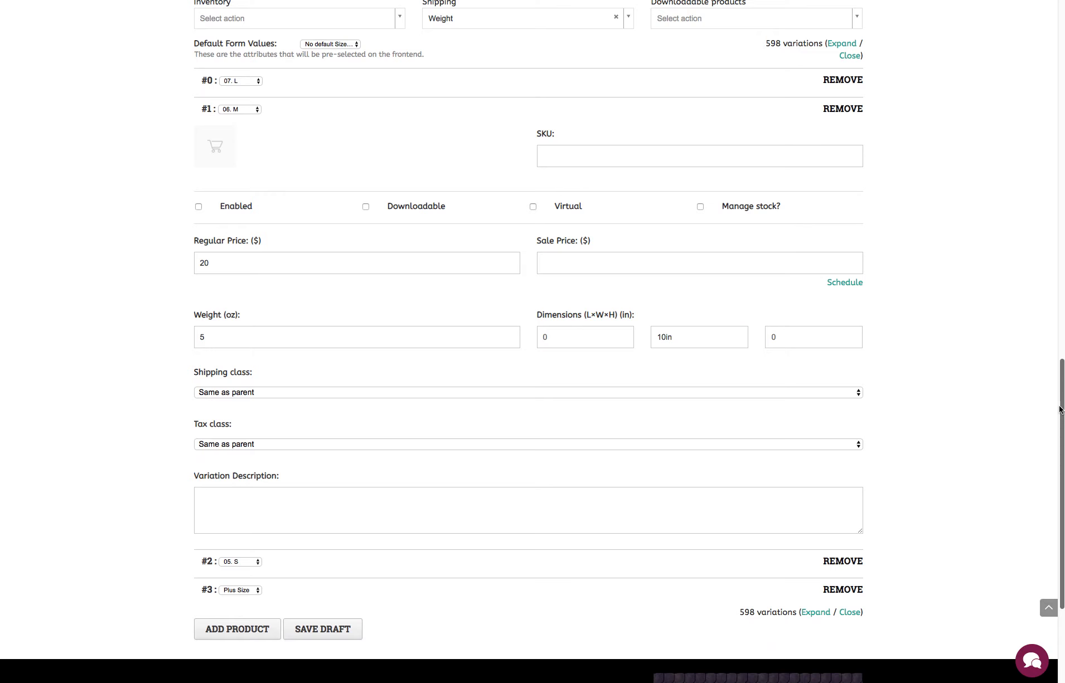
left_click(229, 268)
left_click(227, 334)
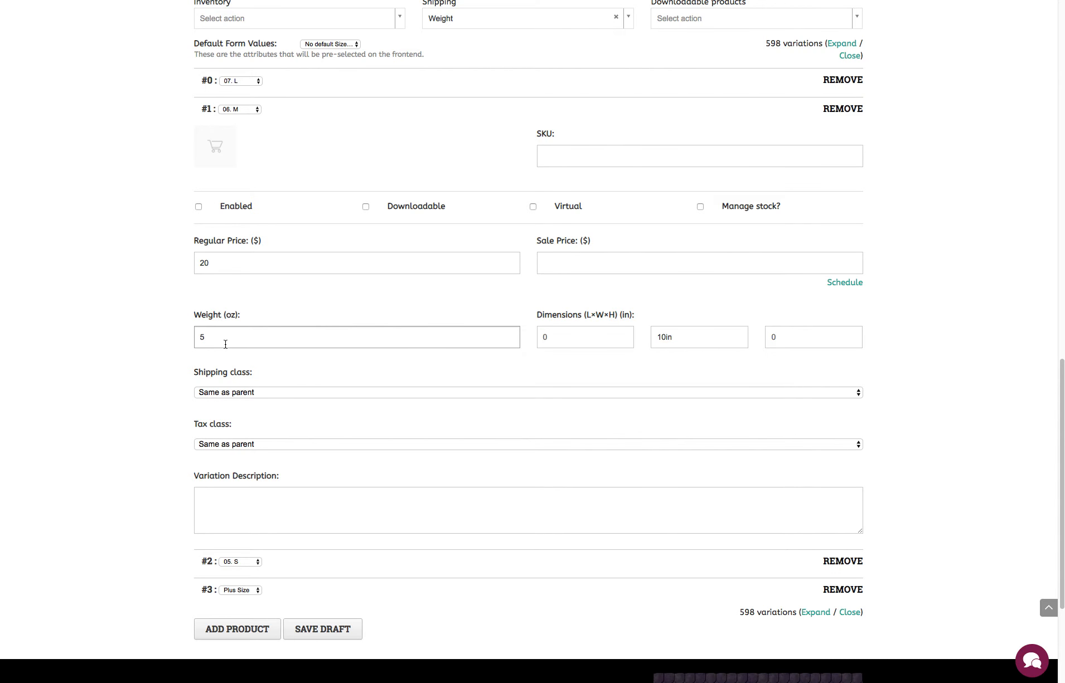
left_click(669, 339)
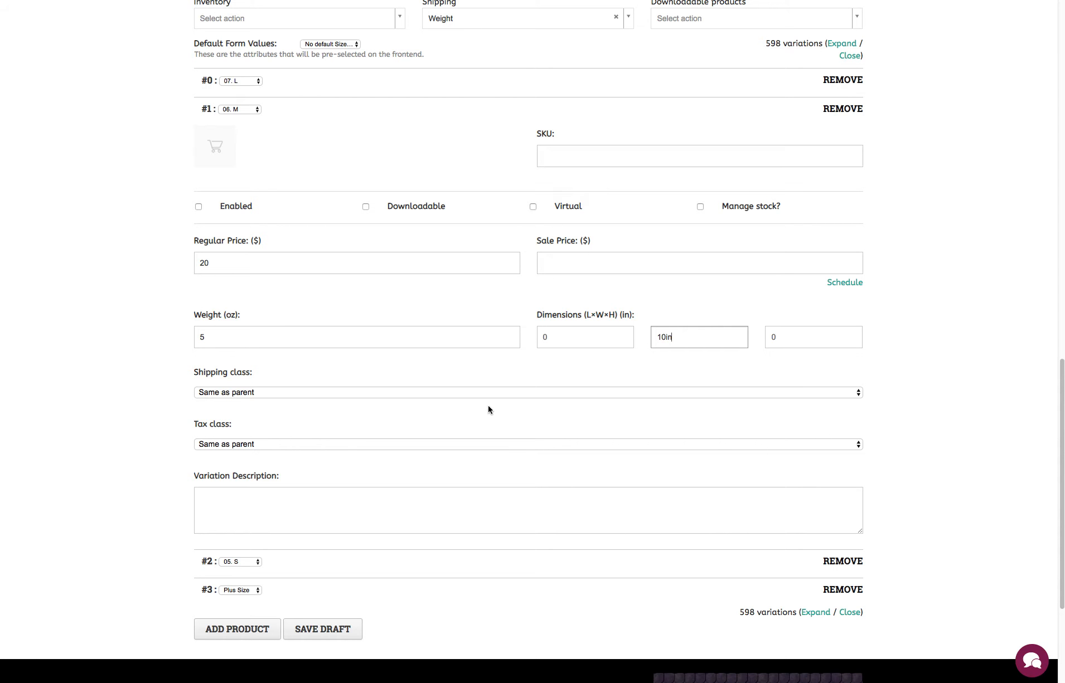
Step: Set the Test Product picture from the media library as the 06. M variation's image
left_click_drag(1062, 372, 1055, 334)
left_click(215, 315)
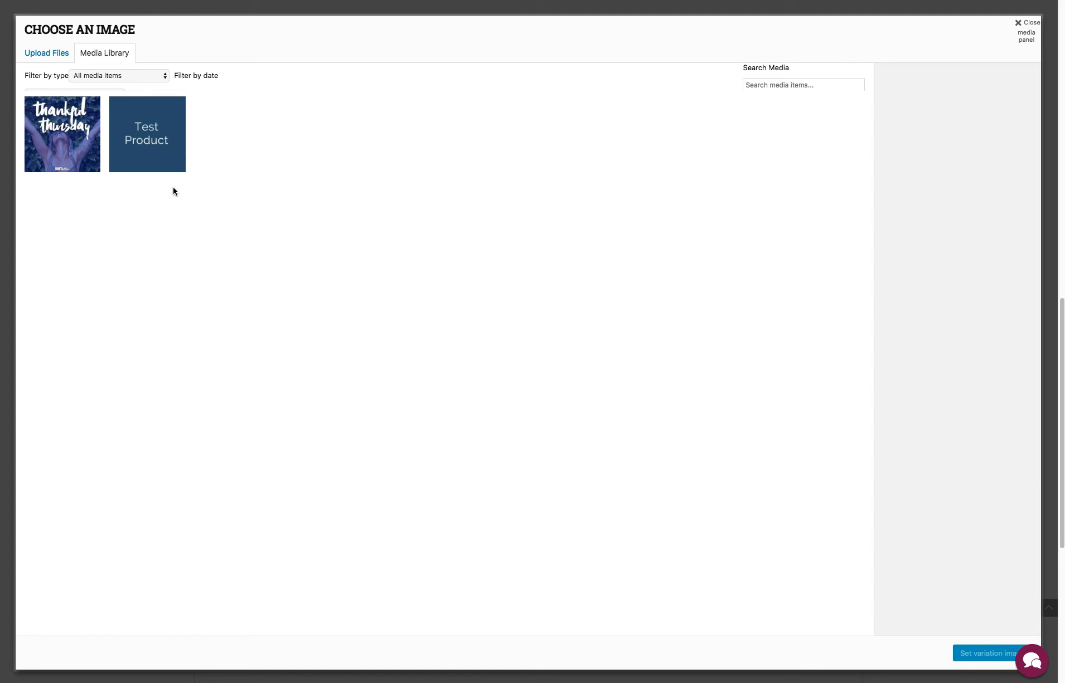
left_click(155, 134)
left_click(993, 647)
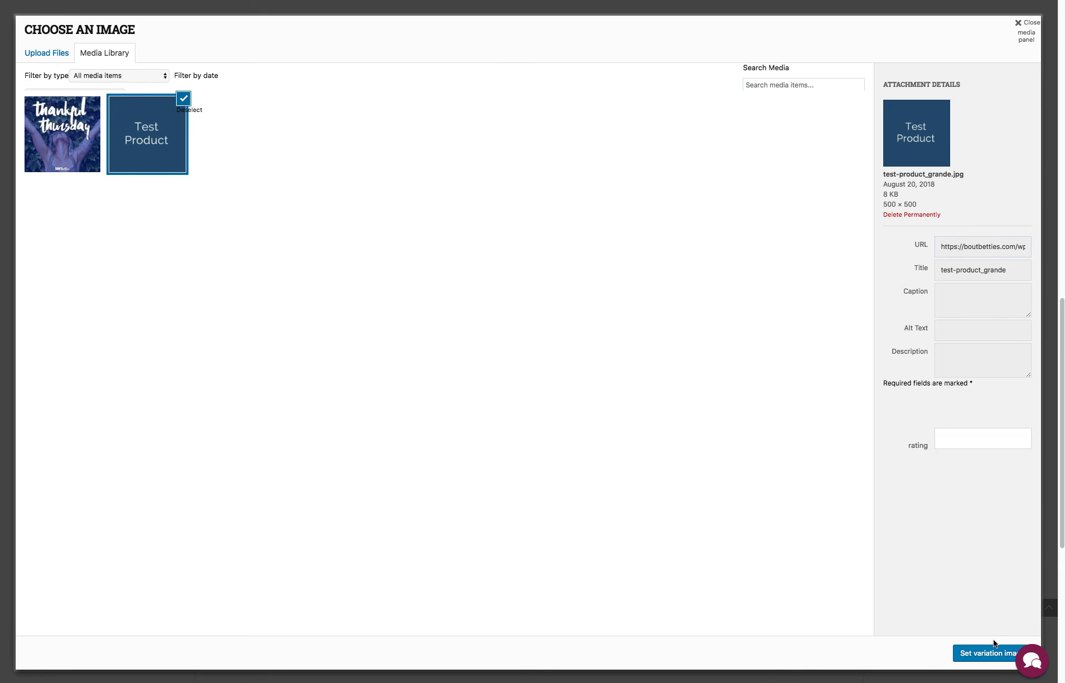
Step: Confirm the 06. M variation's image, remove it, and assign the Test Product picture from the media library again
left_click(986, 656)
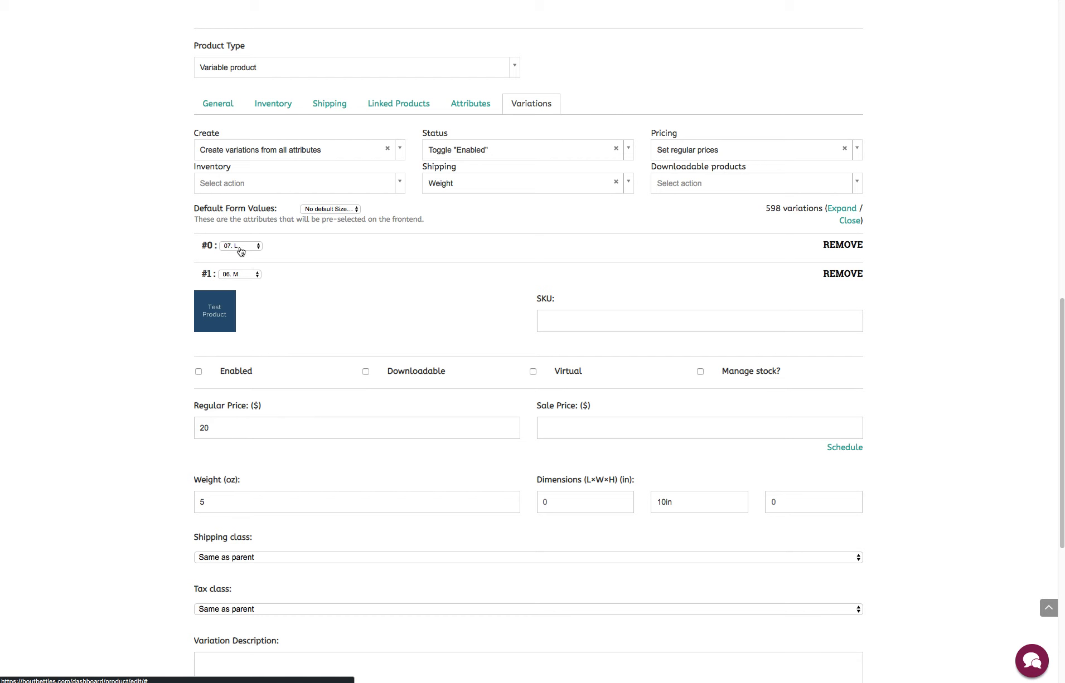
left_click(213, 310)
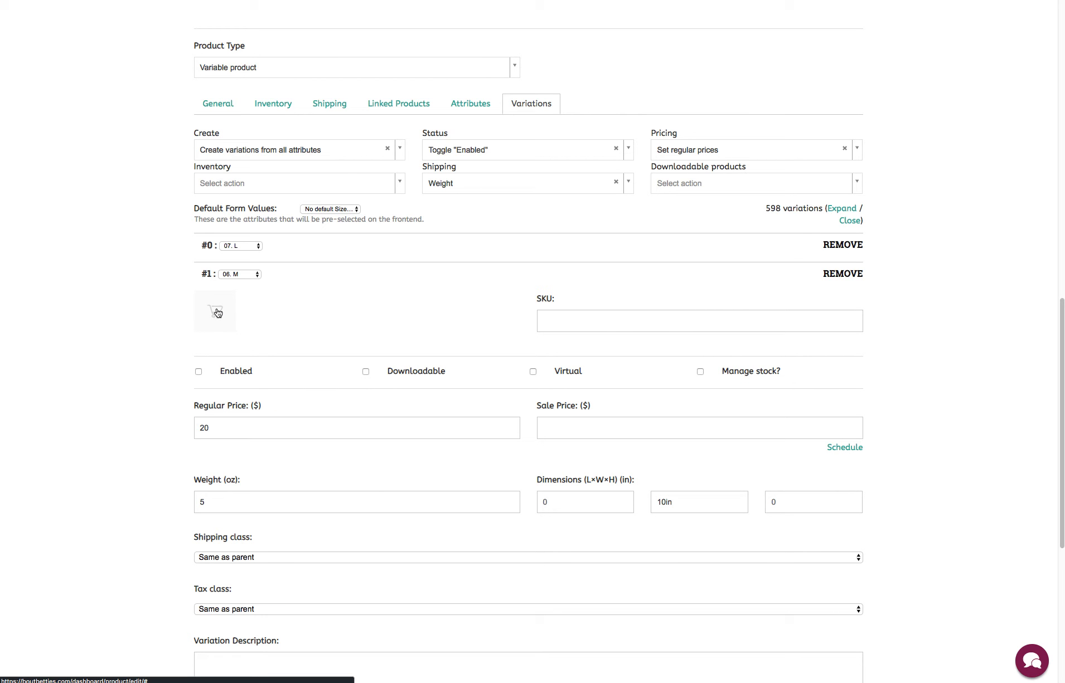
left_click(217, 312)
left_click(163, 140)
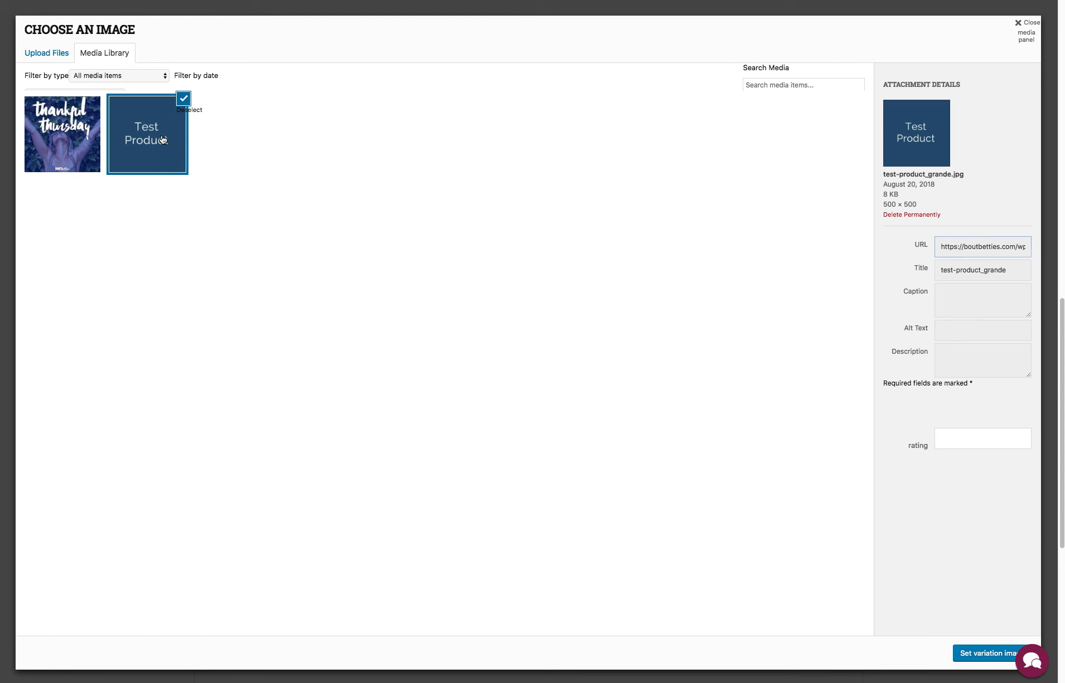
left_click(995, 653)
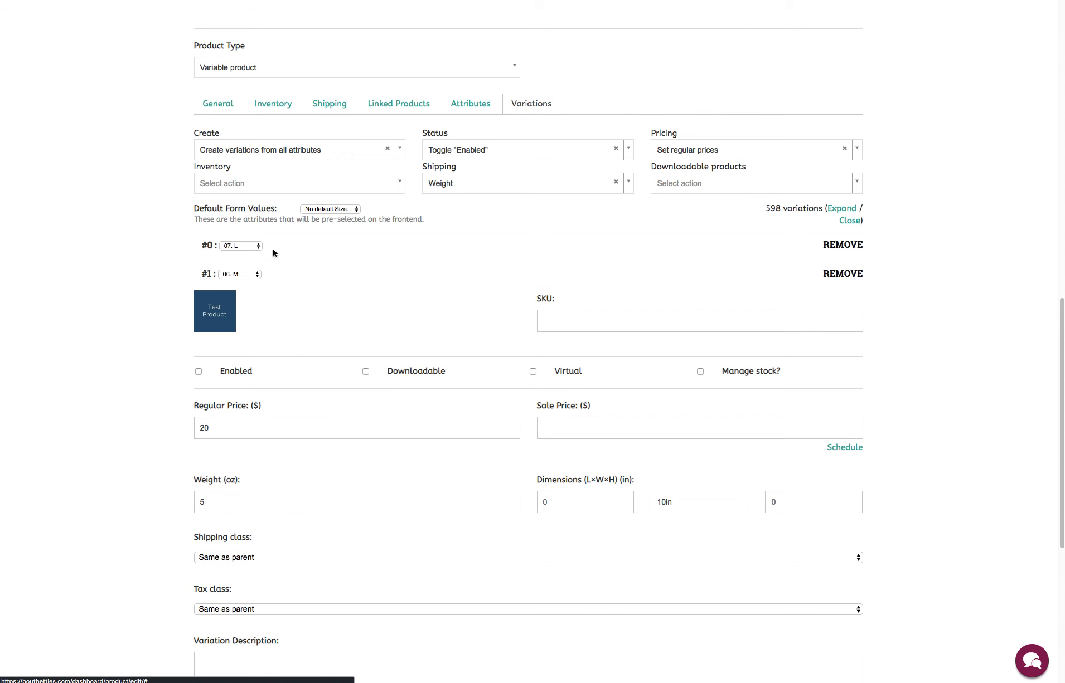
Step: Set the thankful thursday picture from the media library as the 07. L variation's image and collapse both variations
left_click(273, 249)
left_click(217, 290)
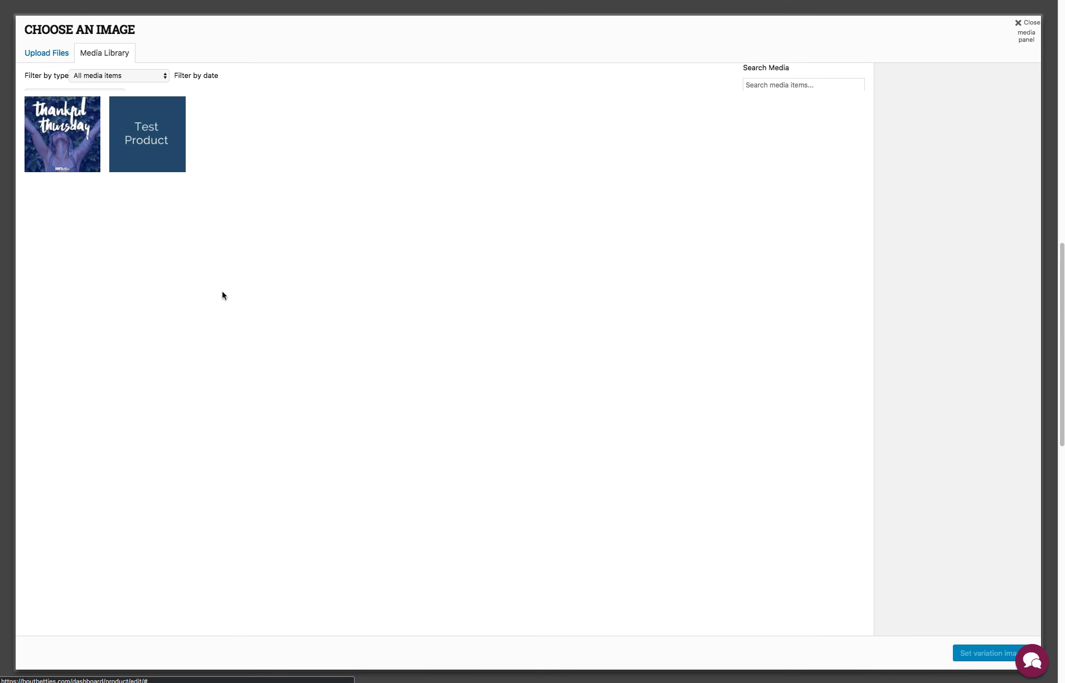
left_click(76, 163)
left_click(981, 658)
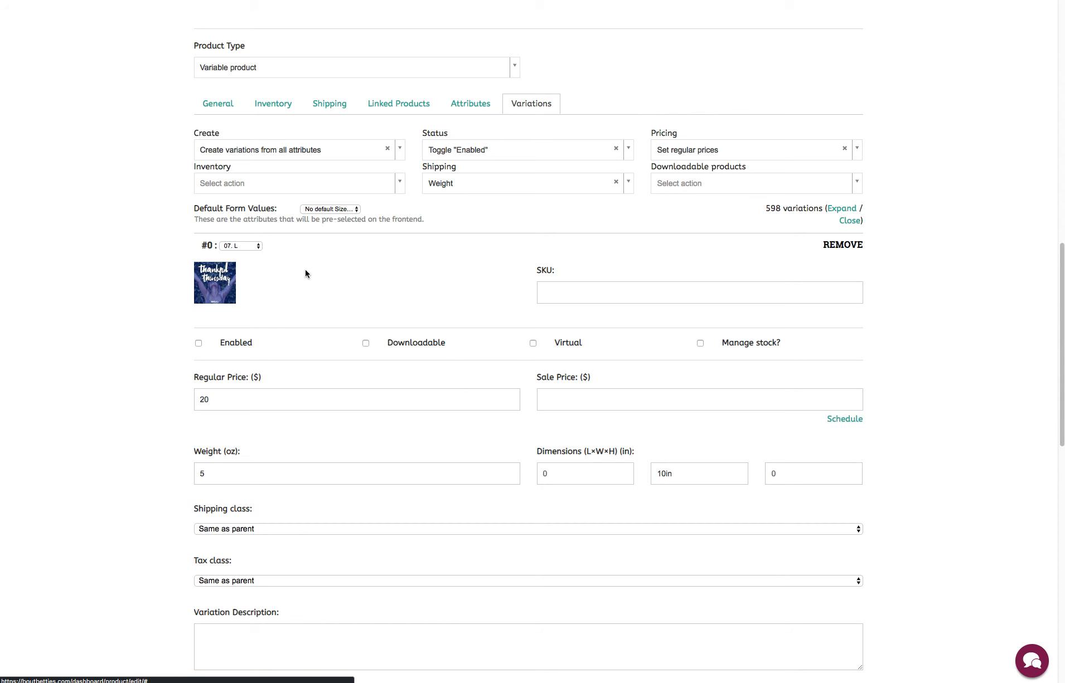
left_click(327, 245)
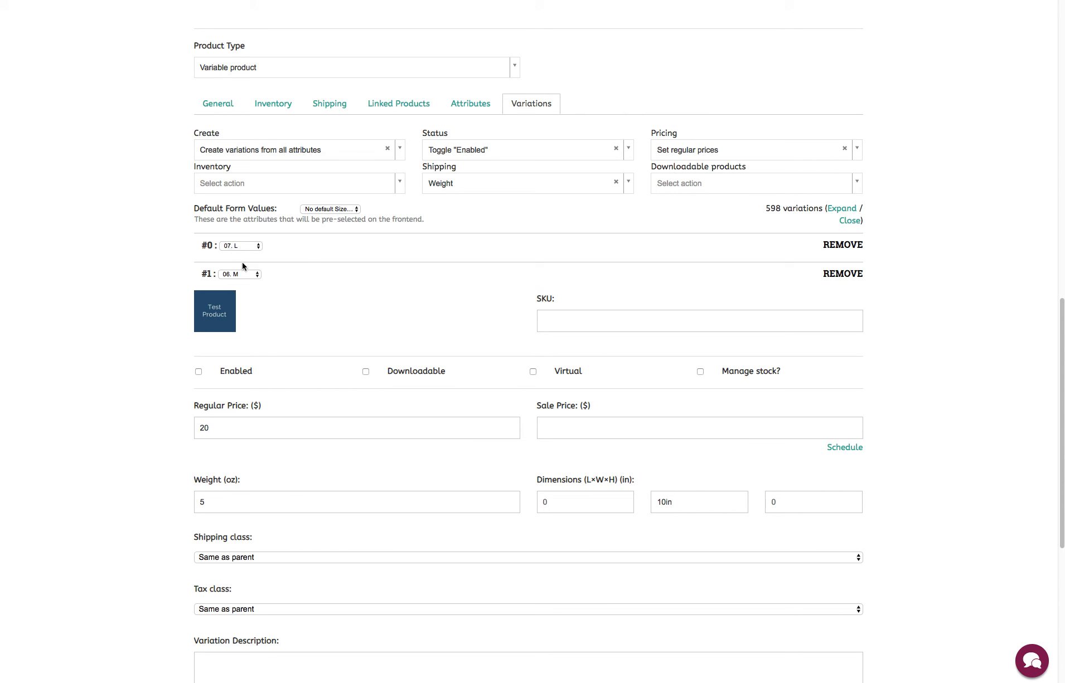
left_click(282, 281)
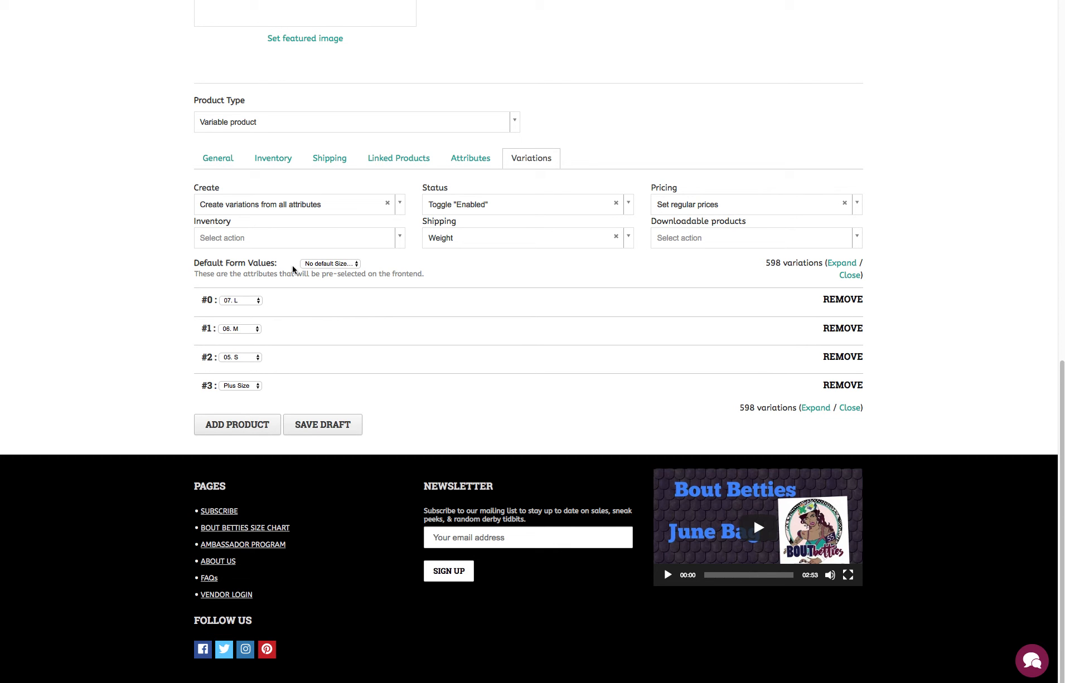
left_click(379, 295)
left_click(857, 240)
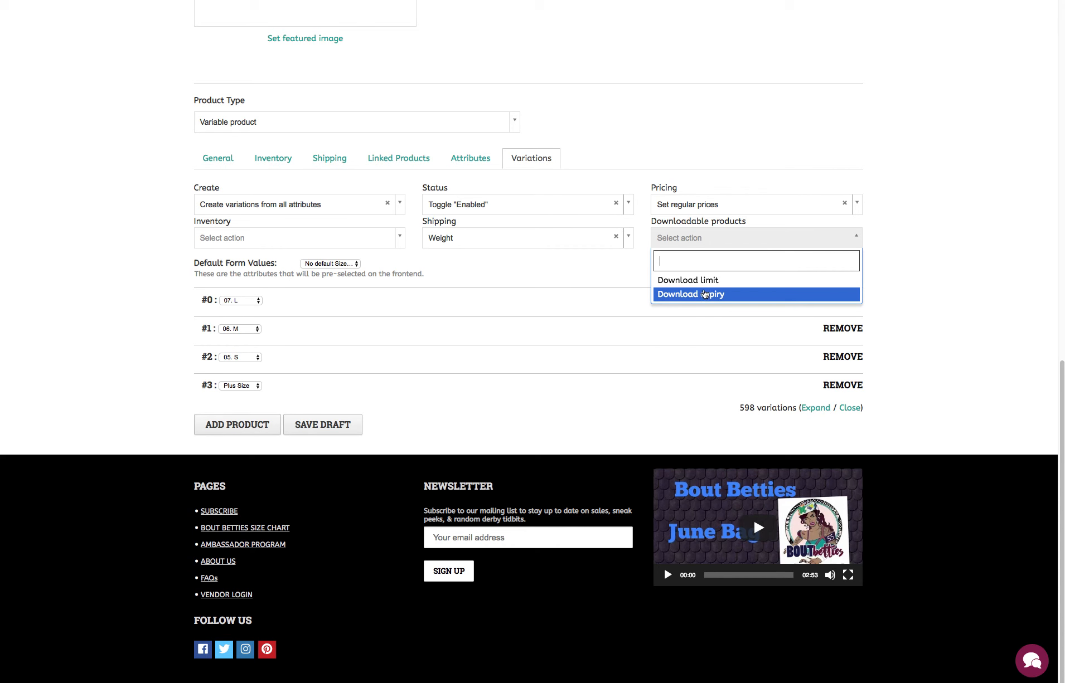
left_click(877, 261)
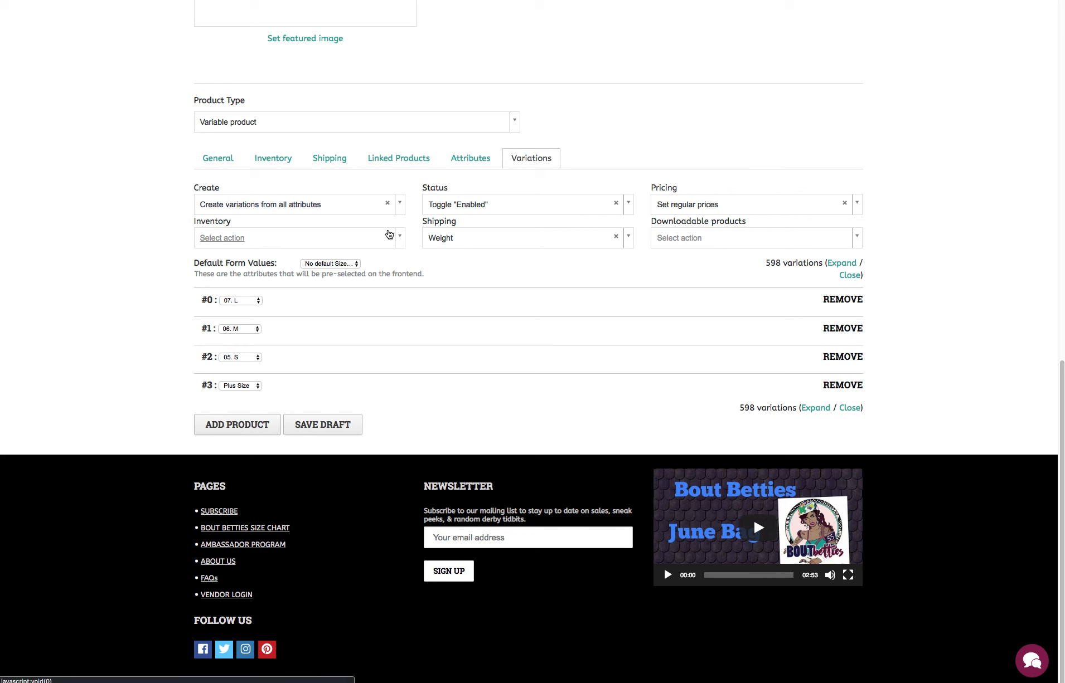
Step: Toggle "Manage stock" for all variations and check the stock fields of the 07. L variation
left_click(389, 234)
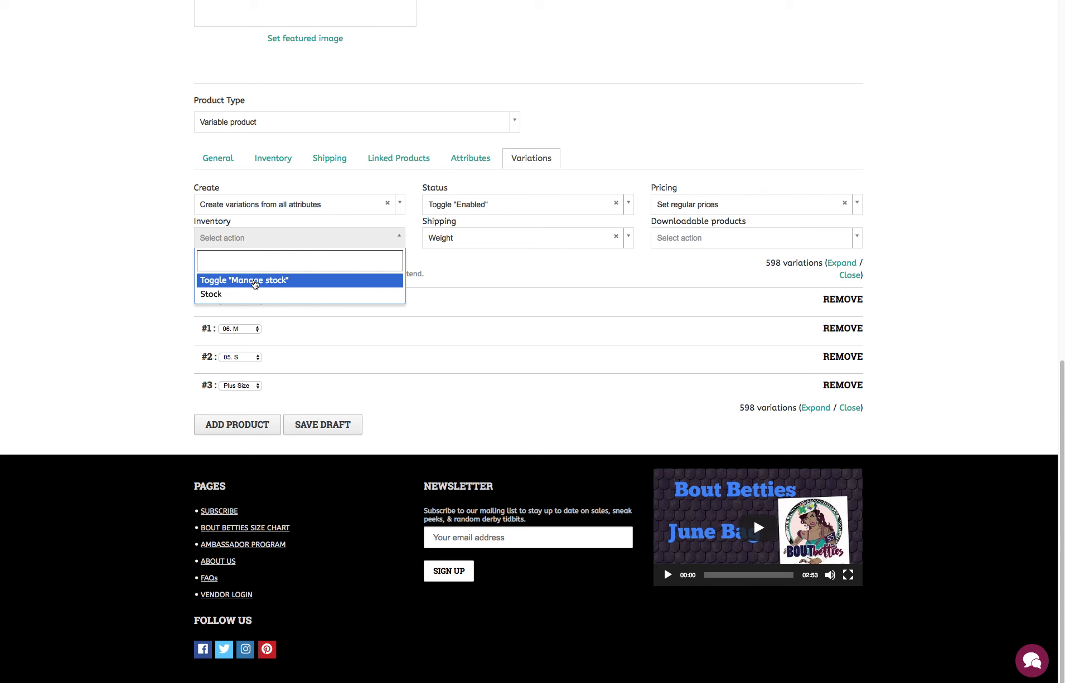
left_click(256, 283)
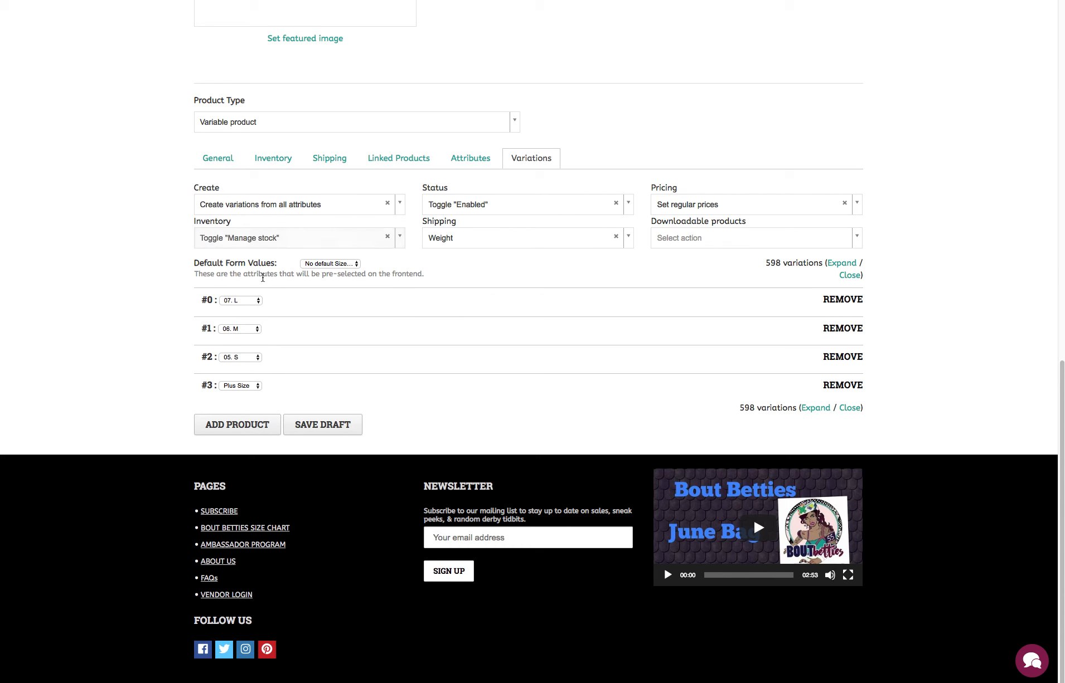
left_click(382, 309)
scroll(383, 313, "down", 2)
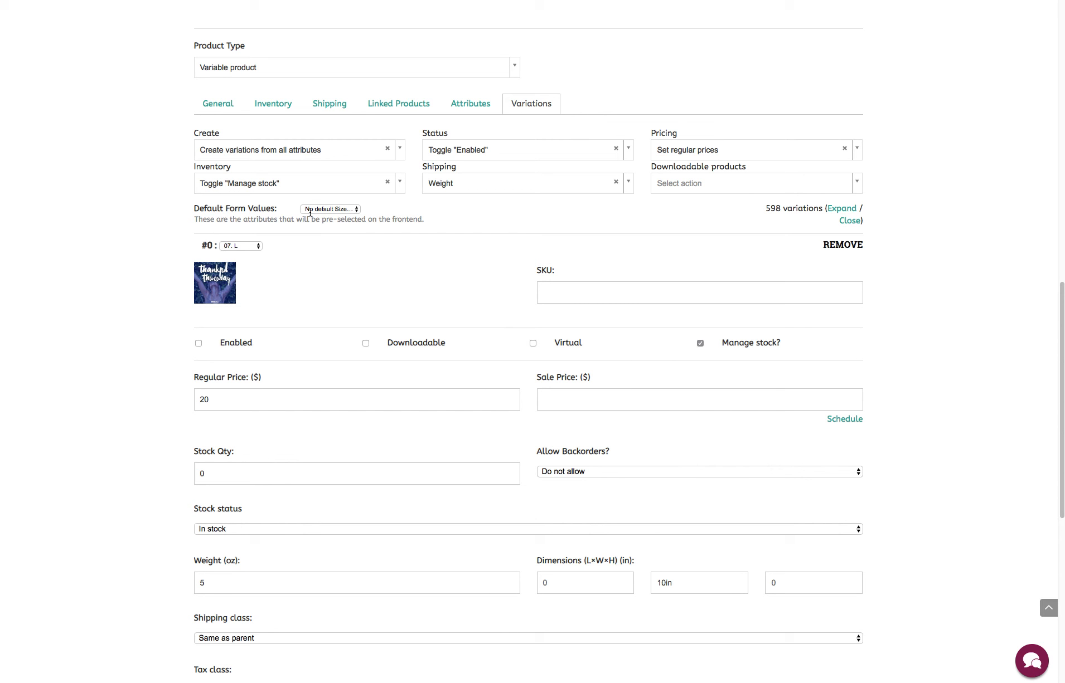
left_click(383, 240)
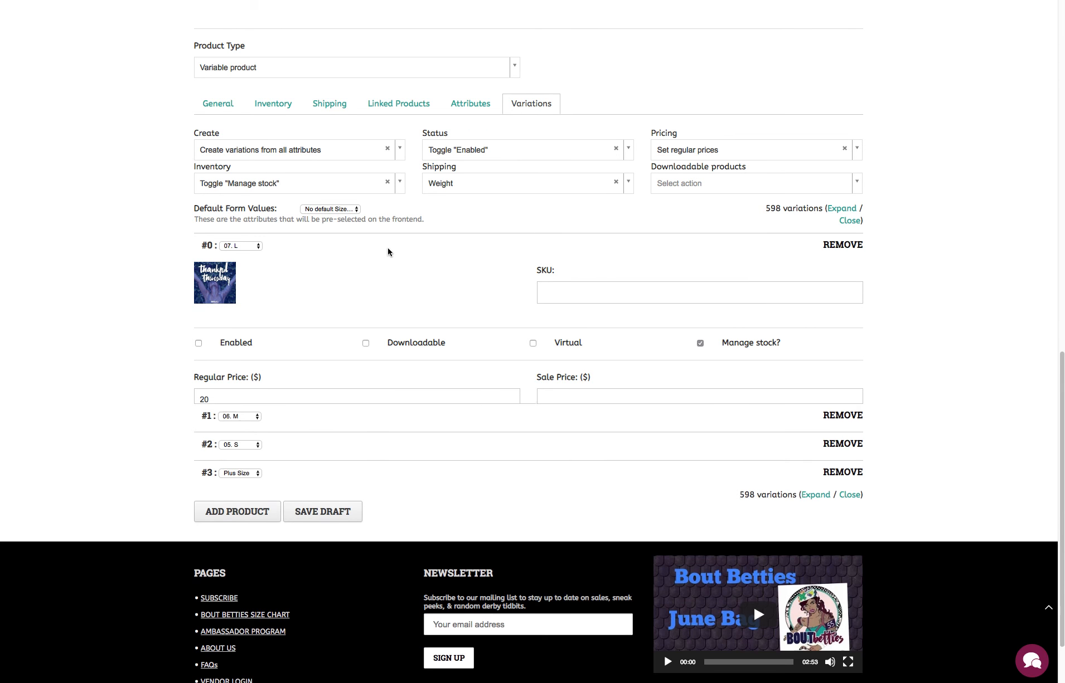
Step: Set the stock of all variations to 80 and check the stock quantity of the 06. M variation
left_click(387, 239)
left_click(237, 300)
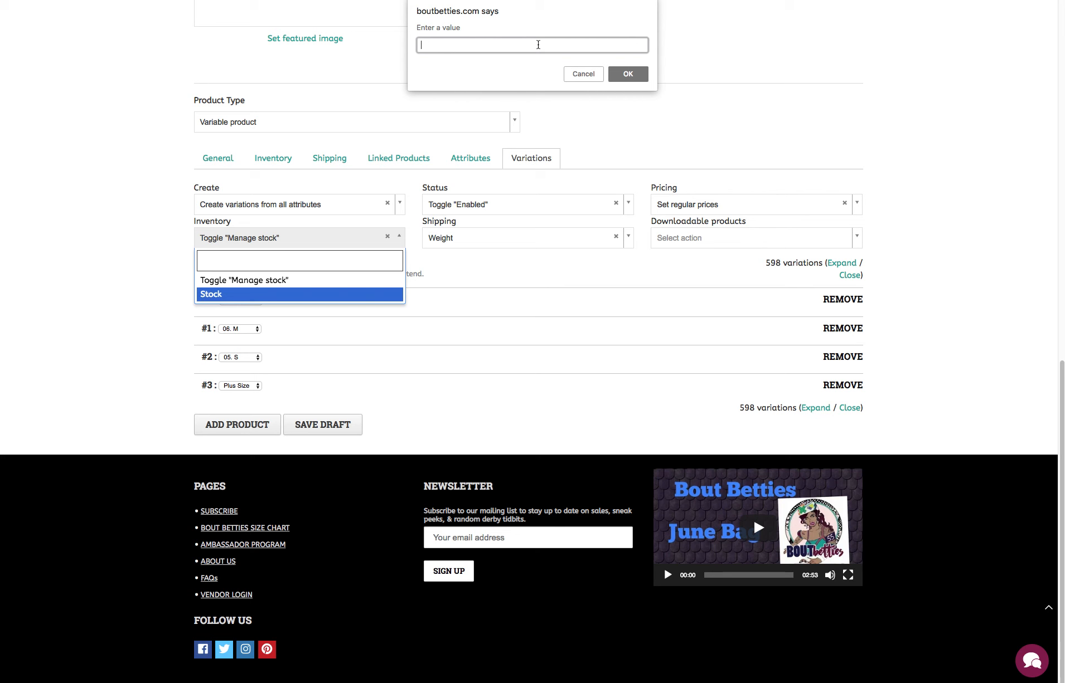
type("80")
left_click(628, 75)
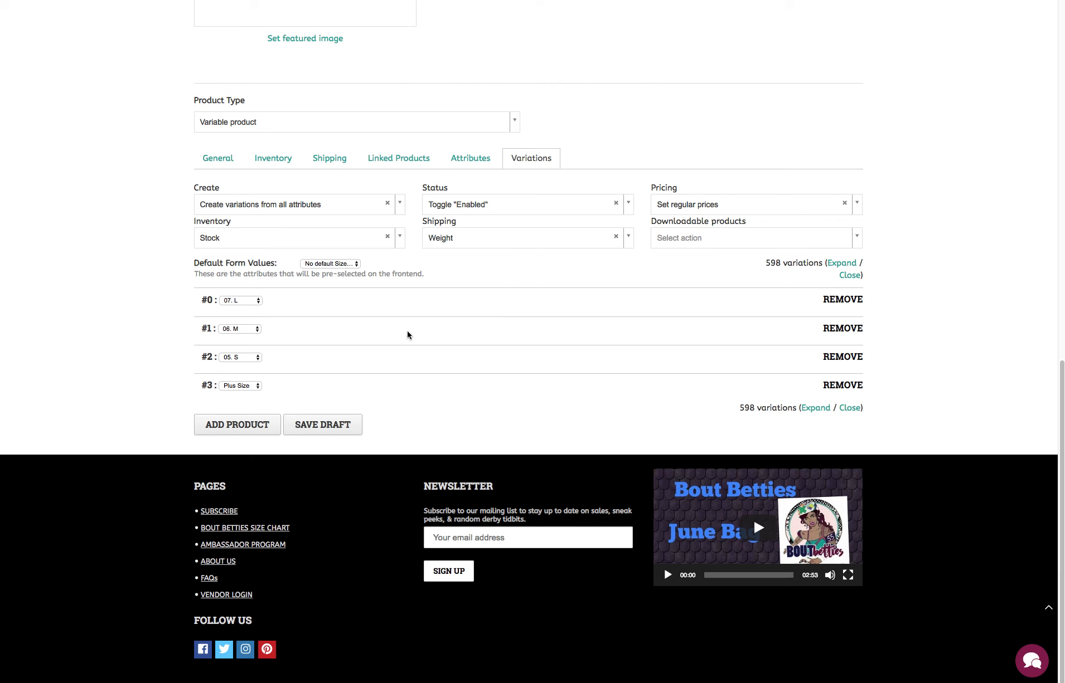
left_click(388, 330)
scroll(363, 335, "down", 1)
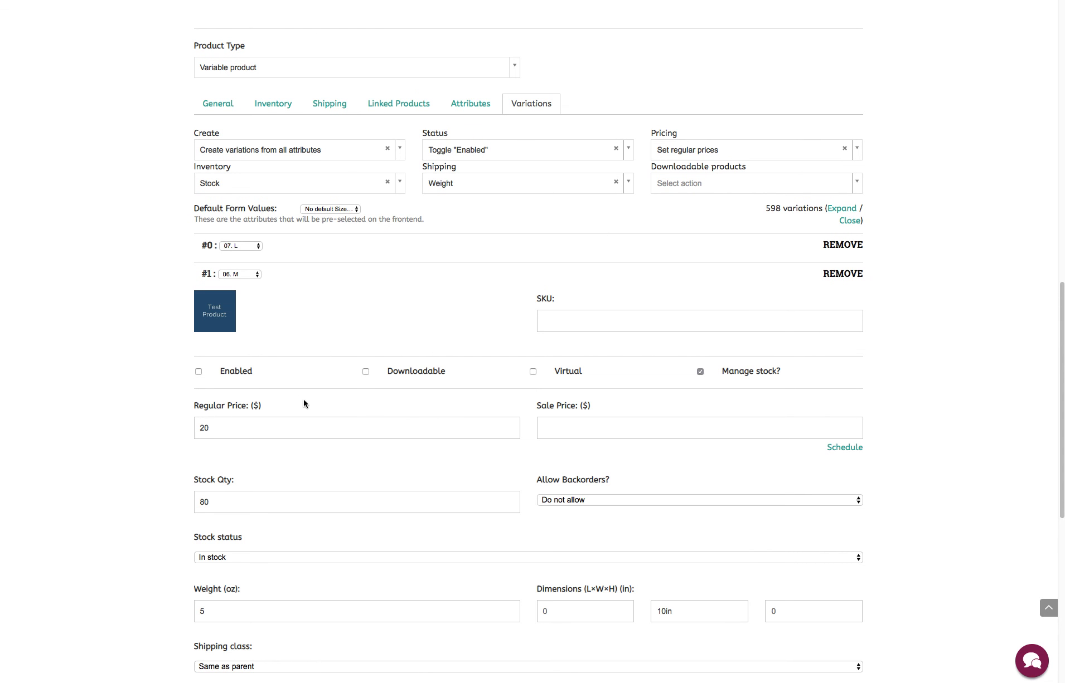
double_click(195, 500)
left_click(294, 272)
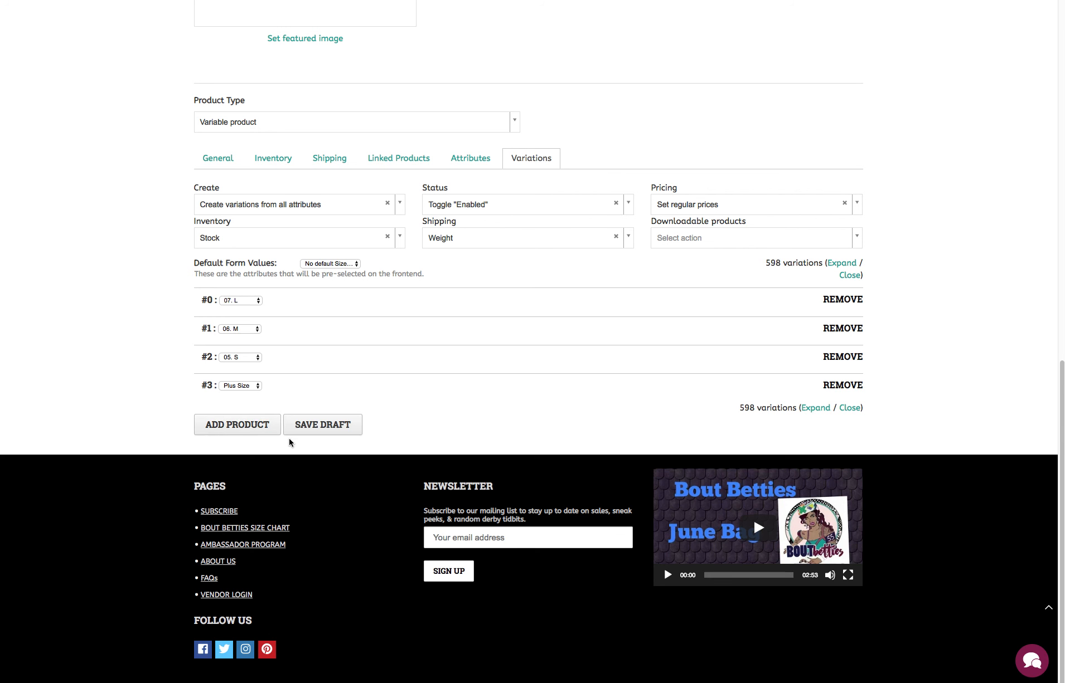
Step: Try to submit the variable product to the store and review the Add Product form
left_click(251, 426)
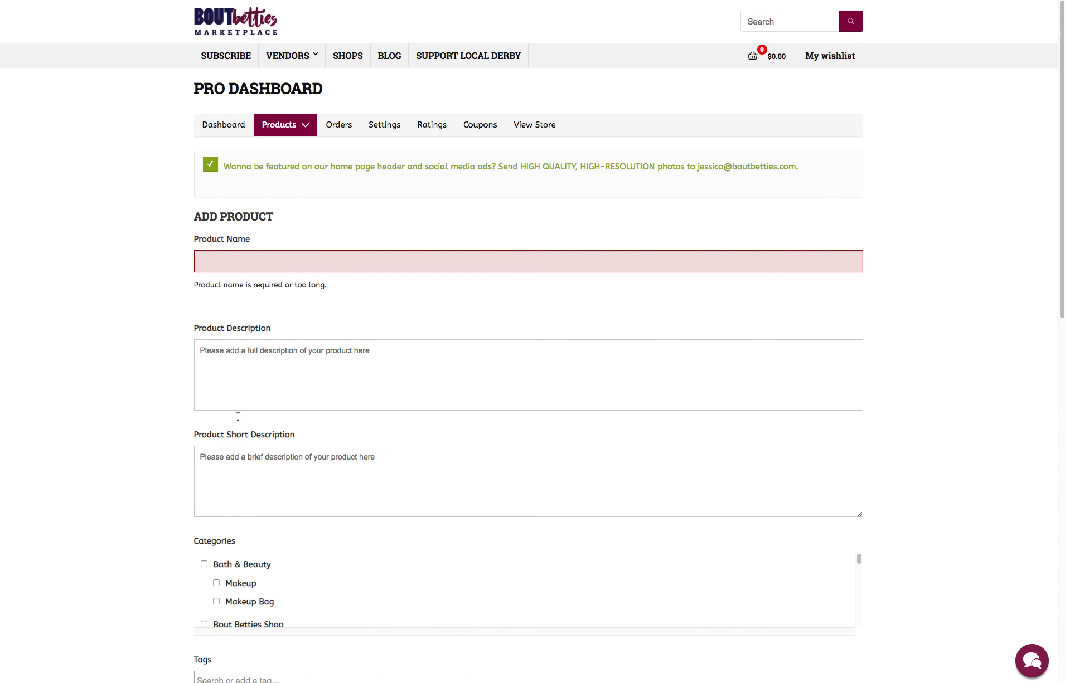
left_click_drag(1062, 272, 1045, 292)
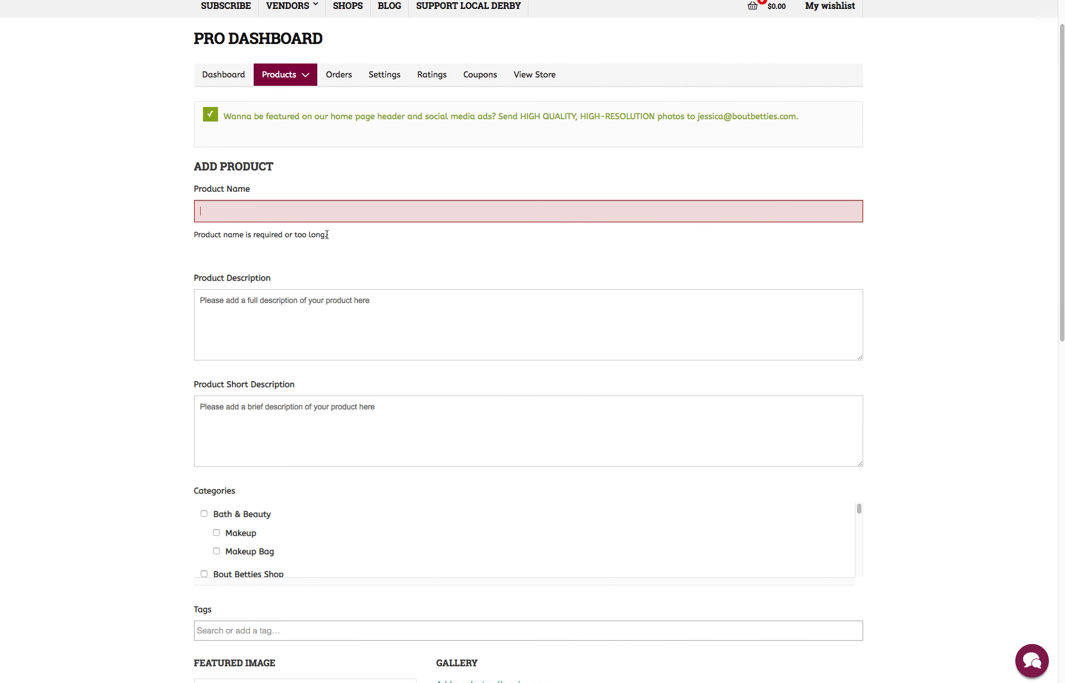
left_click_drag(1059, 210, 1048, 173)
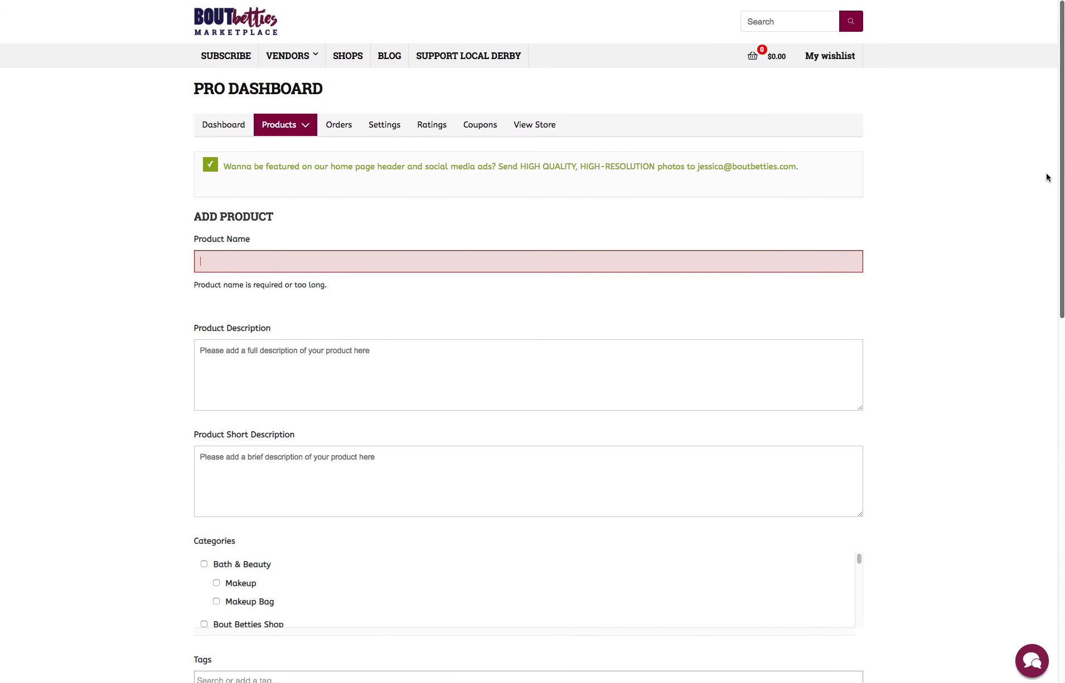
Step: Open the vendor's product list and show the available actions for the TEST product
left_click(307, 128)
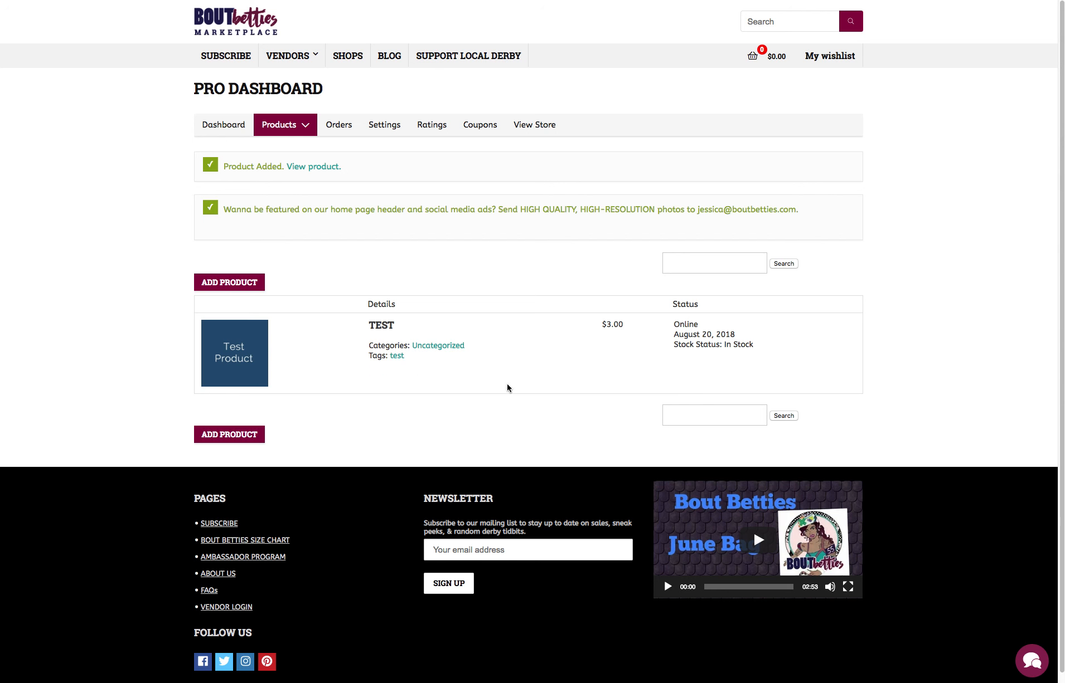
mouse_move(513, 381)
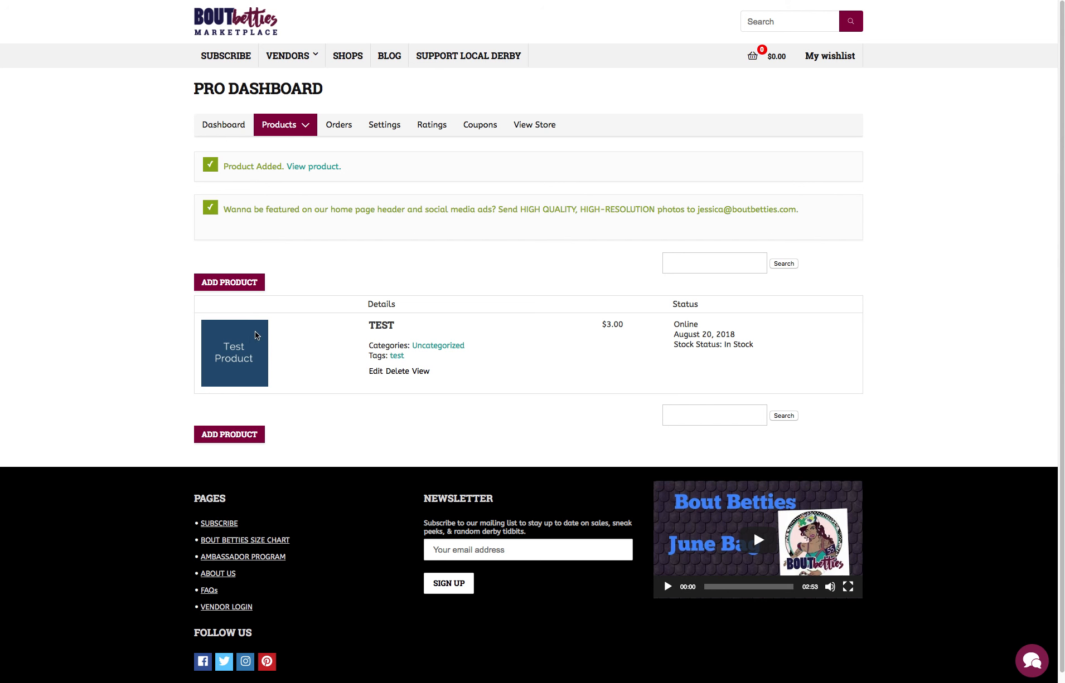